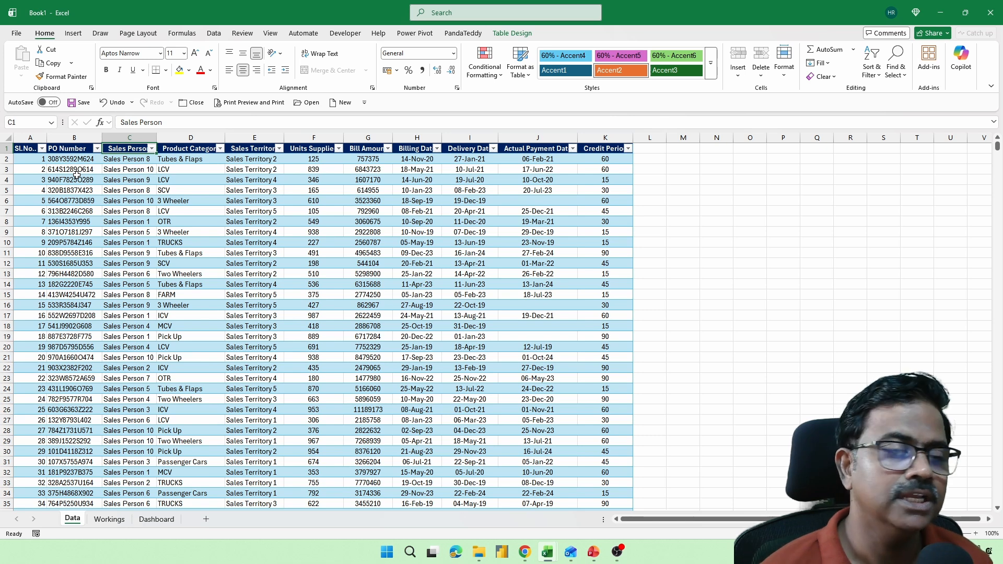
- Examine the KPI block on the Workings sheet and the layout of the Dashboard sheet
left_click(109, 519)
scroll(106, 188, "up", 4)
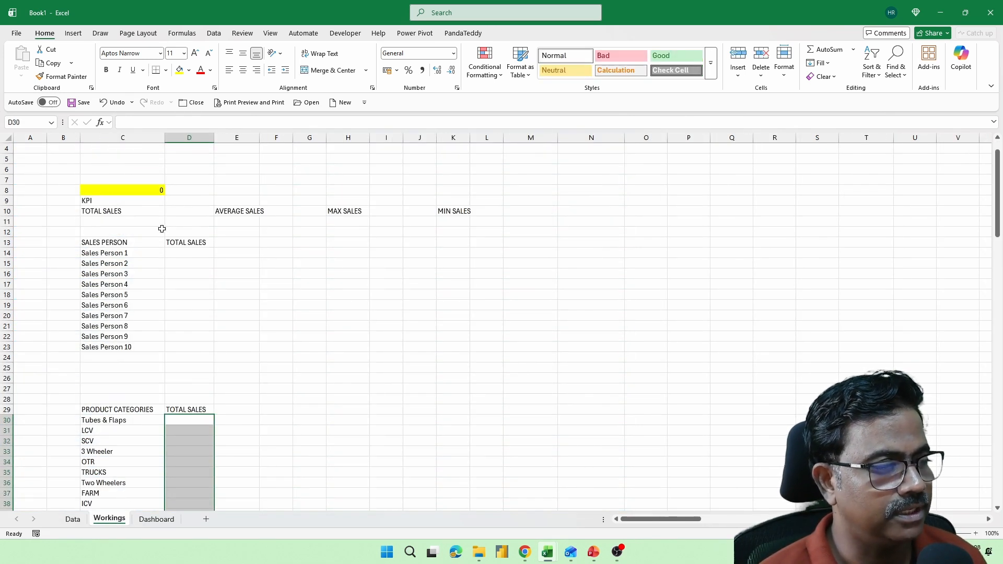
scroll(162, 229, "up", 1, "ctrl")
left_click_drag(638, 519, 623, 519)
scroll(223, 260, "up", 1)
scroll(223, 260, "up", 1)
left_click_drag(134, 191, 529, 207)
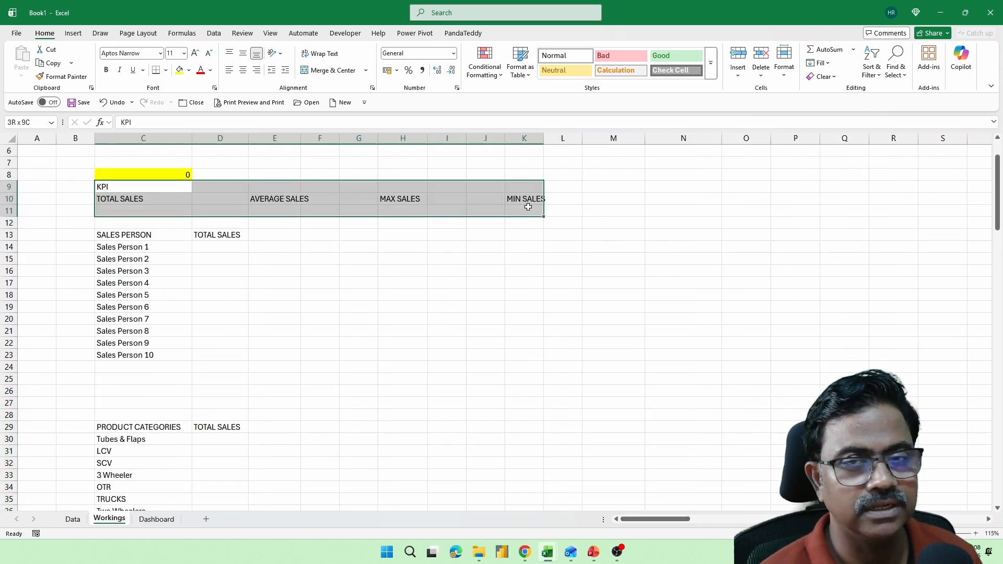
left_click(156, 519)
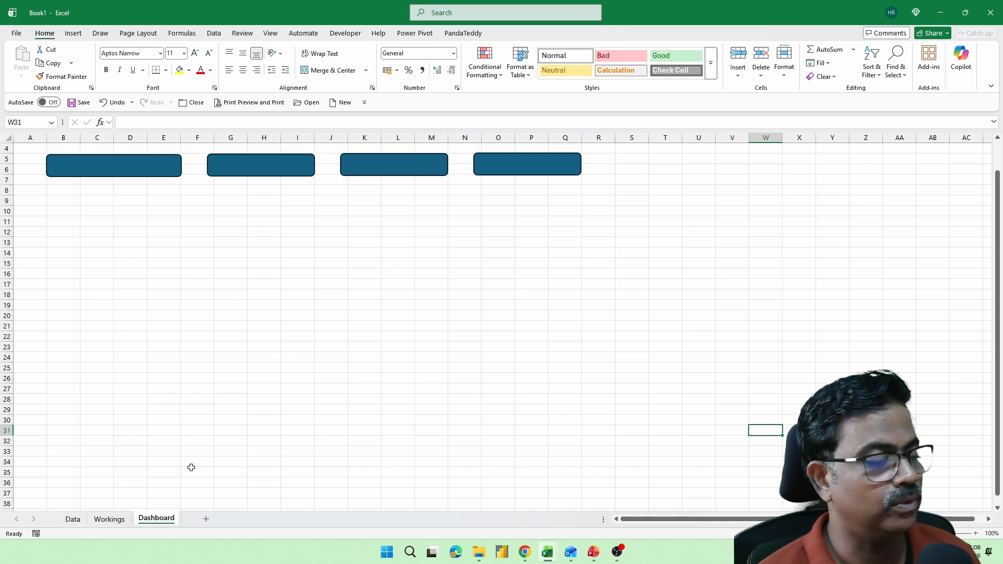
- Review the KPI, sales person and product category sections on the Workings sheet that need sales figures
left_click(127, 519)
left_click_drag(123, 236, 223, 360)
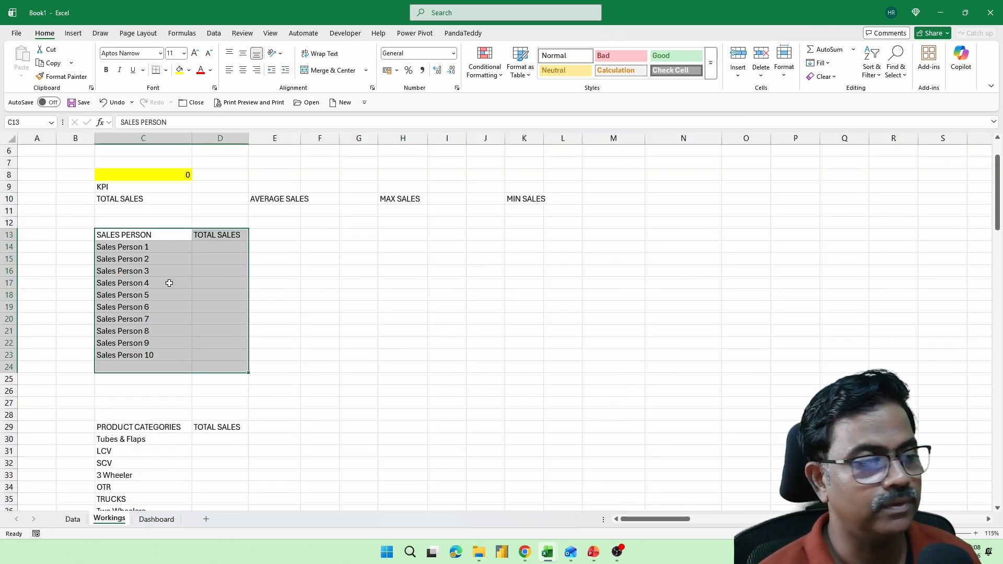
scroll(224, 359, "down", 2)
left_click_drag(138, 357, 217, 506)
scroll(191, 331, "up", 1)
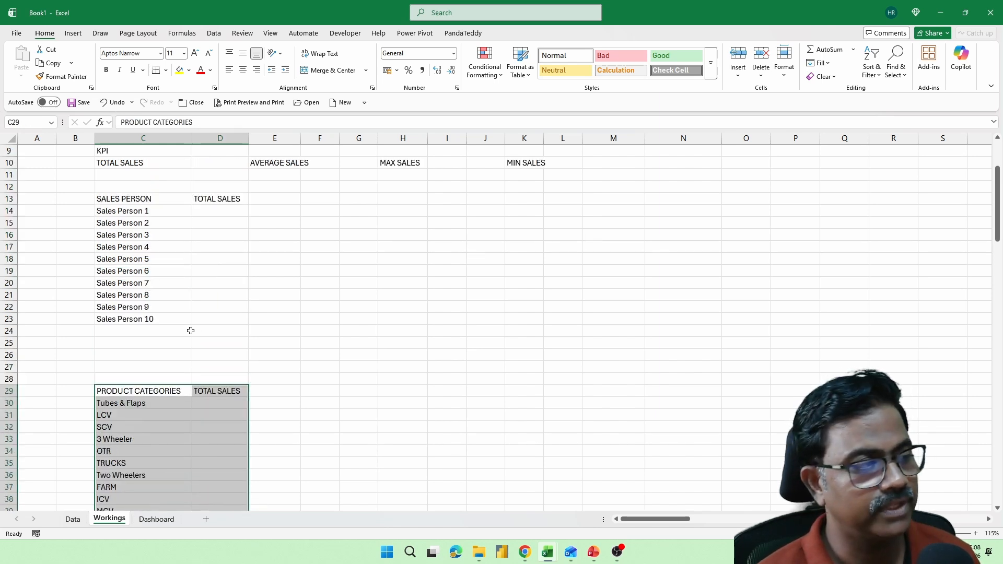
scroll(190, 331, "down", 1)
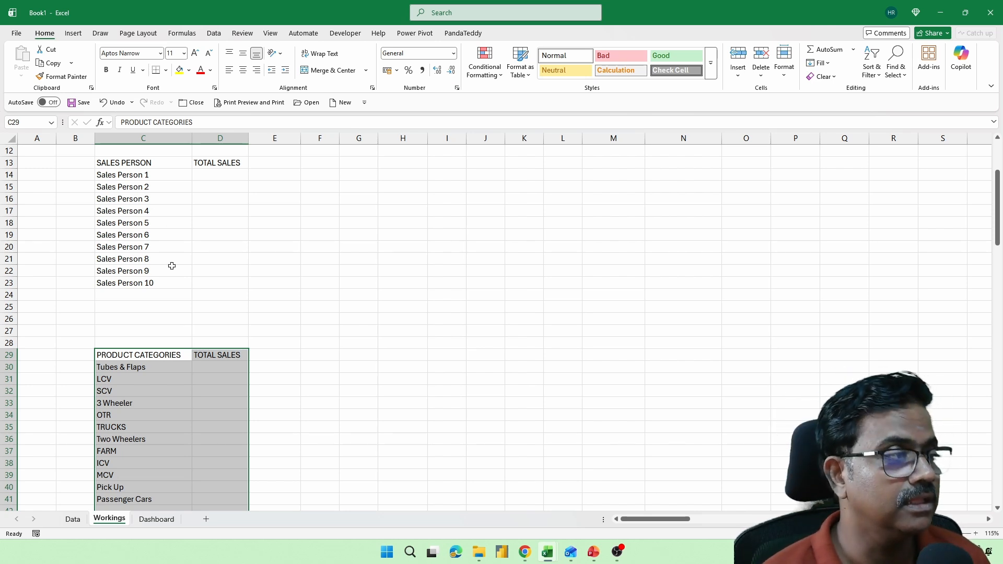
scroll(172, 266, "up", 3)
left_click_drag(131, 222, 532, 247)
left_click_drag(116, 276, 214, 391)
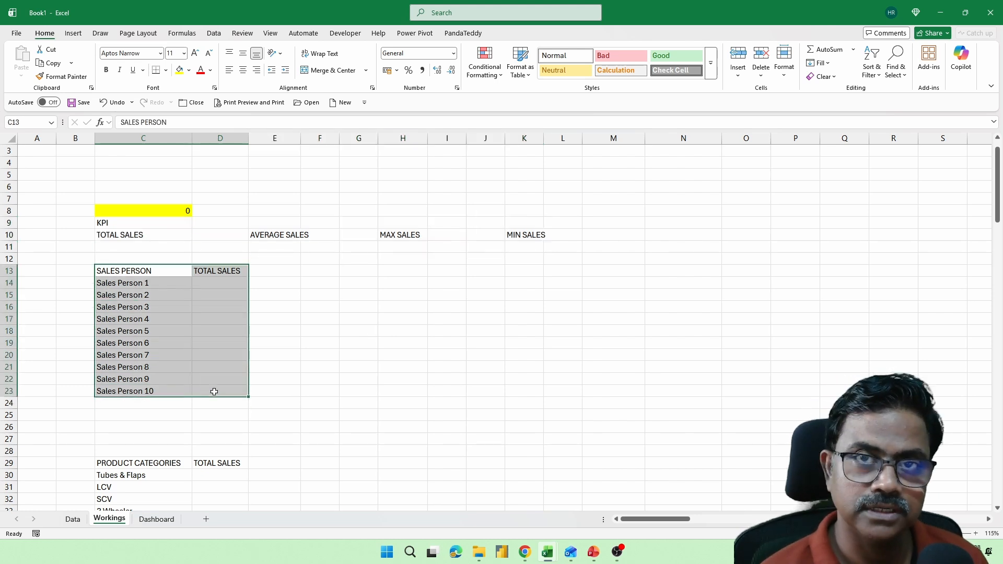
scroll(215, 392, "down", 3)
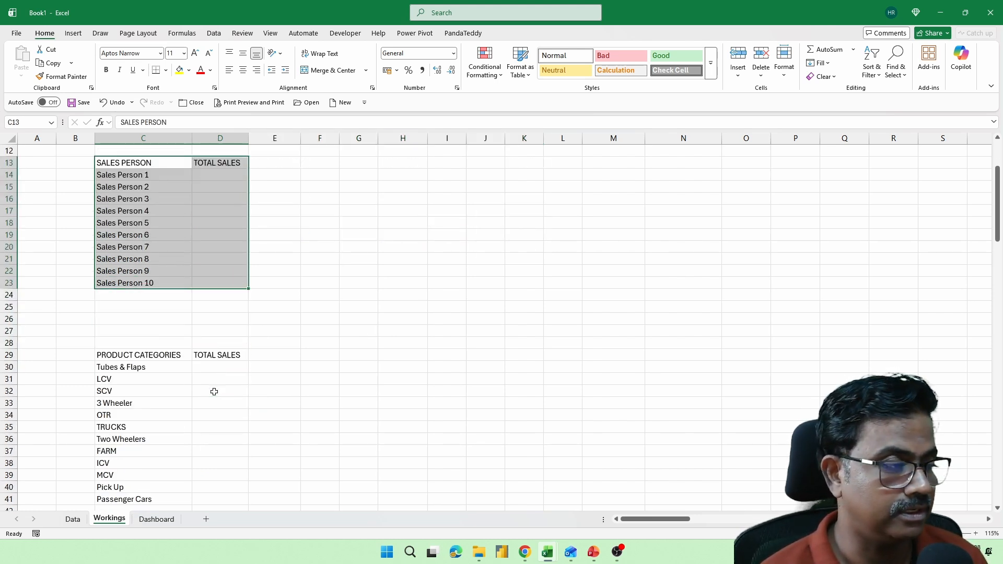
left_click_drag(143, 352, 219, 491)
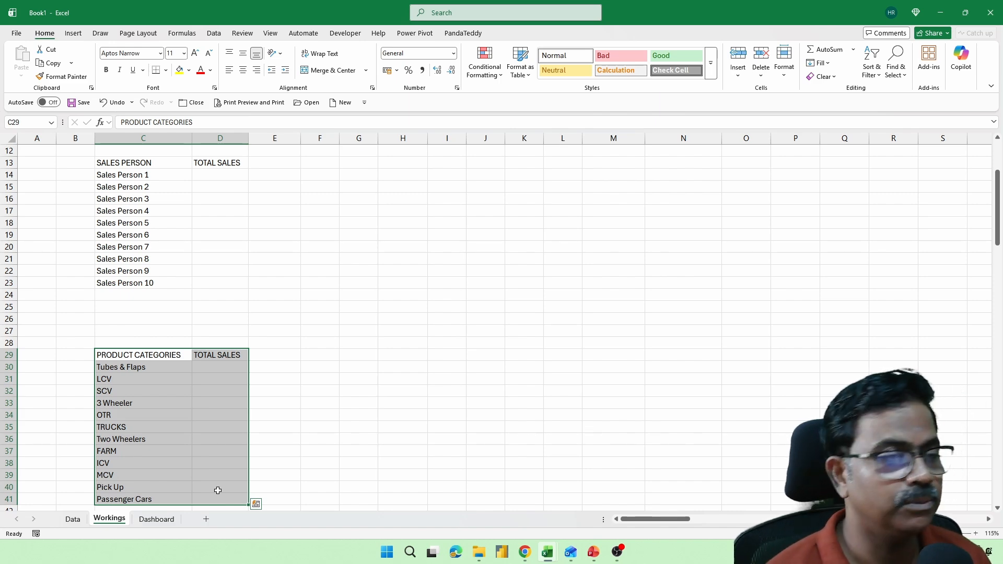
scroll(218, 491, "up", 4)
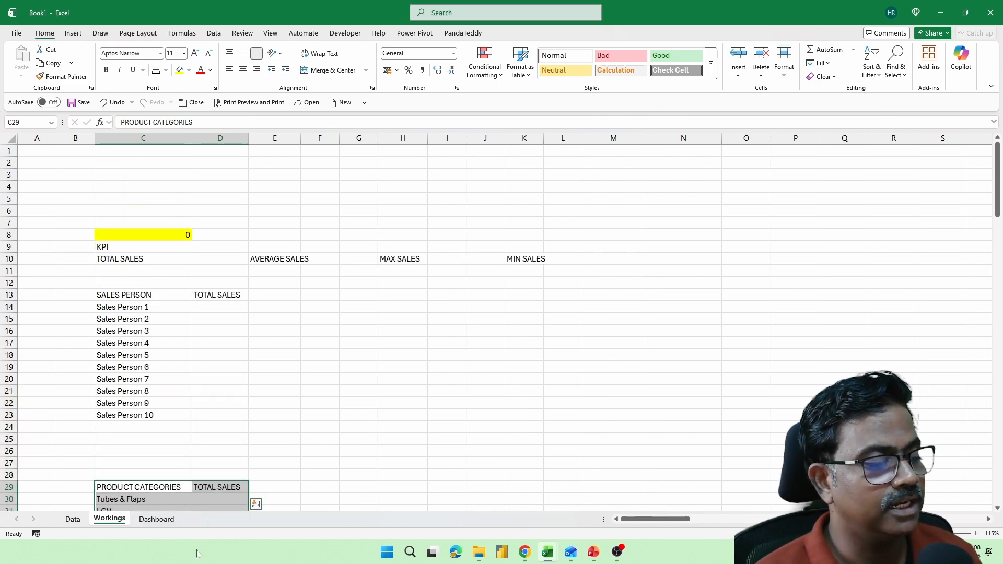
- Insert a PivotTable from Table1 on the Data sheet, placed in the existing Workings sheet at cell N8
left_click(72, 519)
left_click(96, 208)
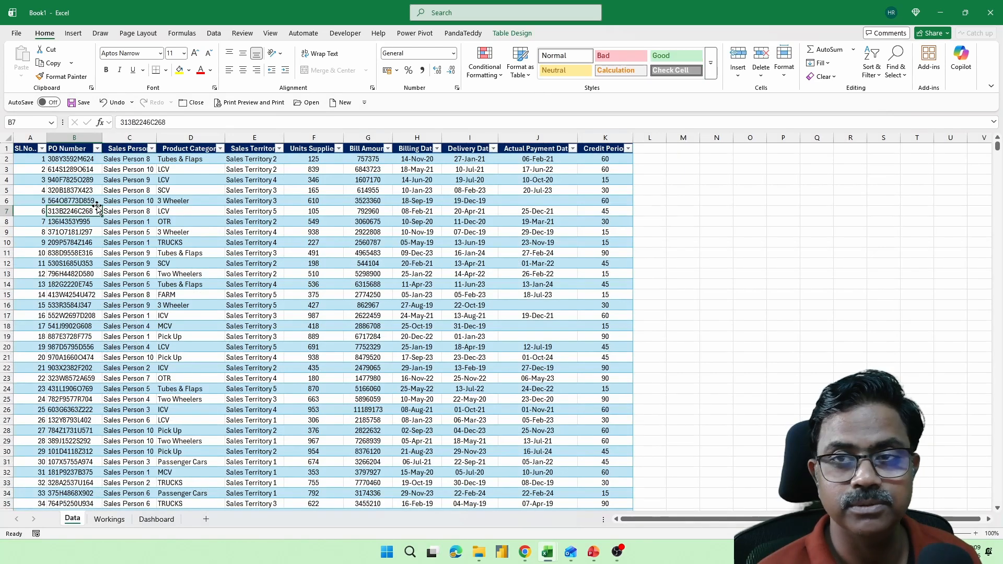
left_click(120, 191)
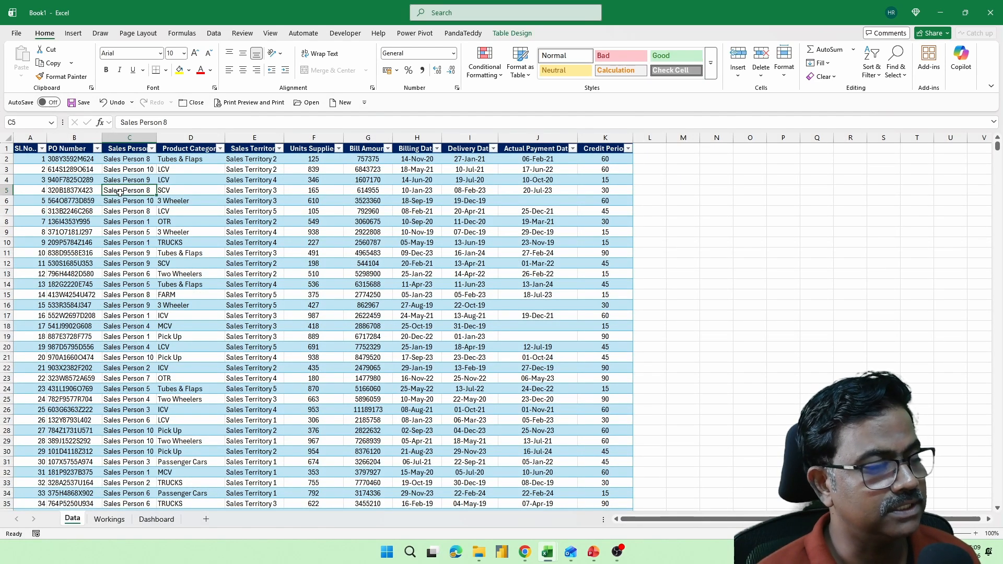
left_click(73, 33)
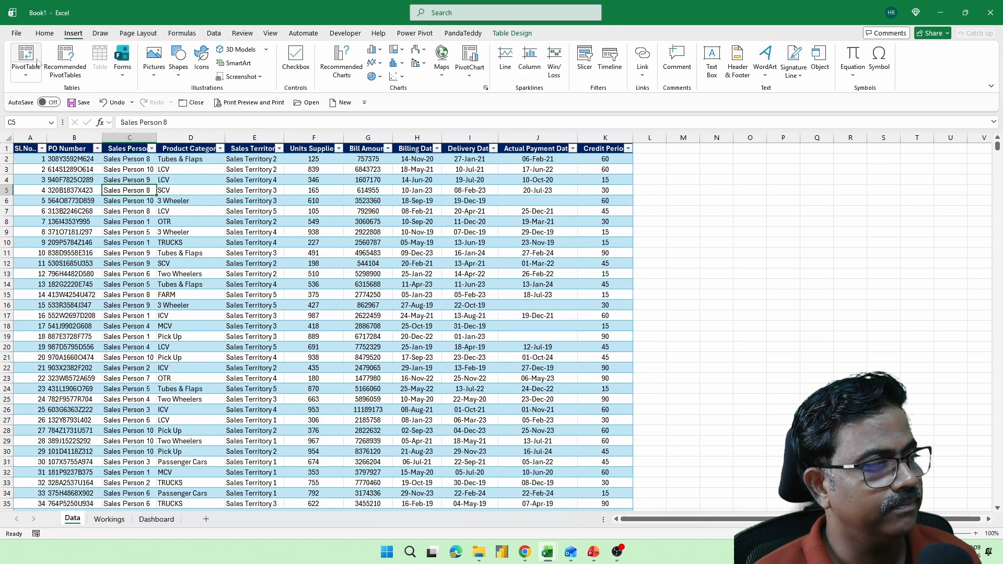
left_click(33, 58)
key("alt+e")
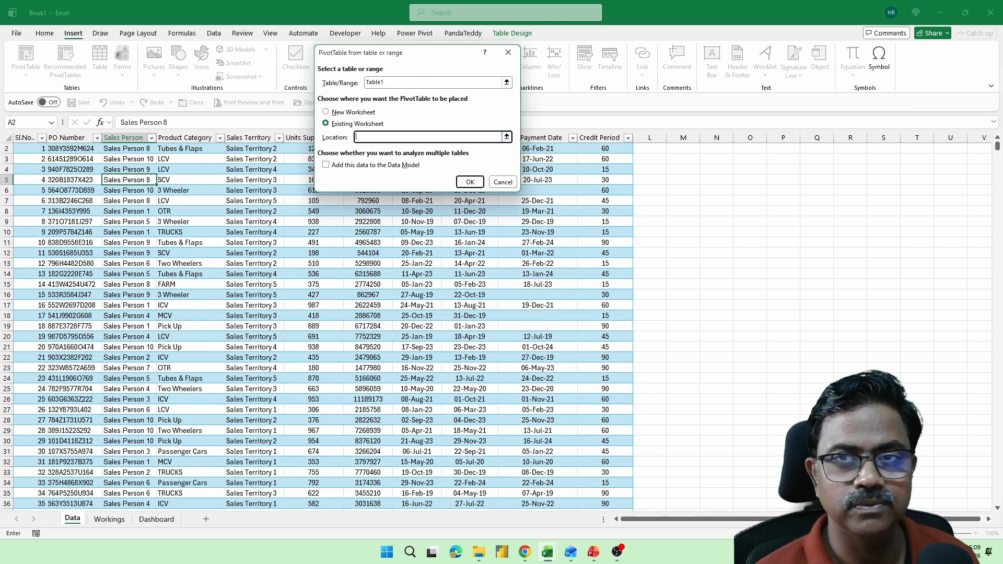
left_click(110, 519)
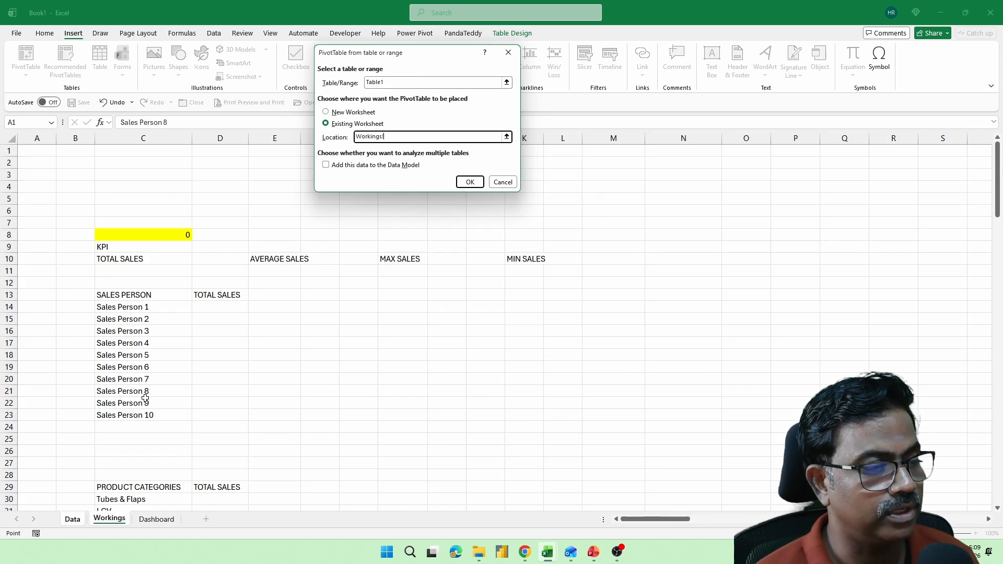
left_click(679, 234)
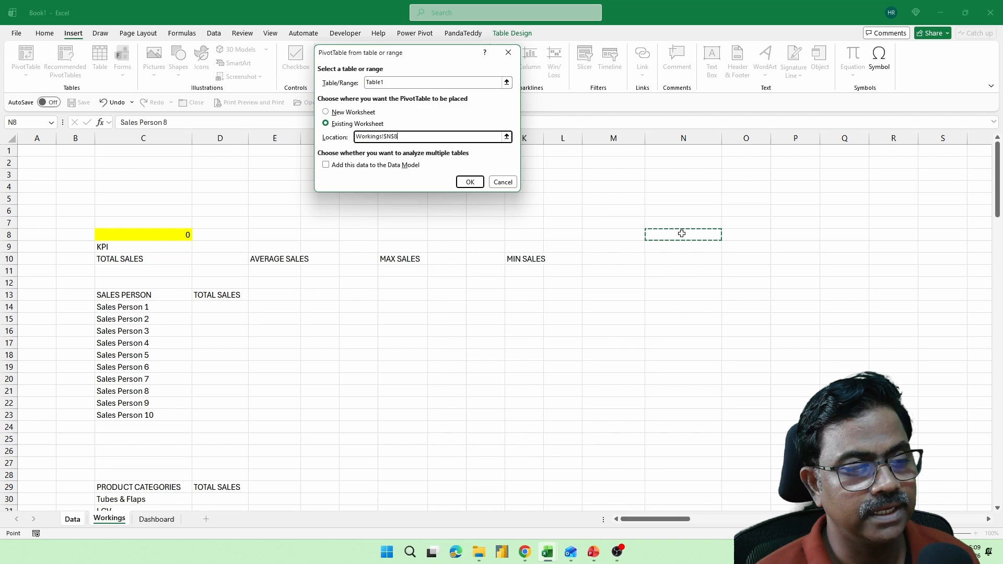
left_click(476, 181)
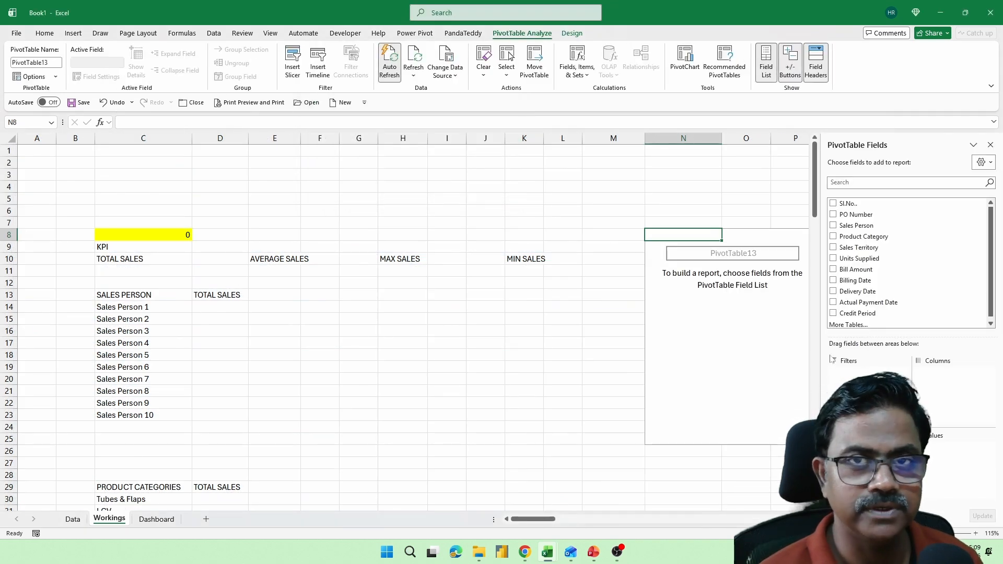
- Add the Bill Amount field to the new PivotTable's values four times, once for each KPI
left_click_drag(107, 259, 461, 259)
left_click(679, 266)
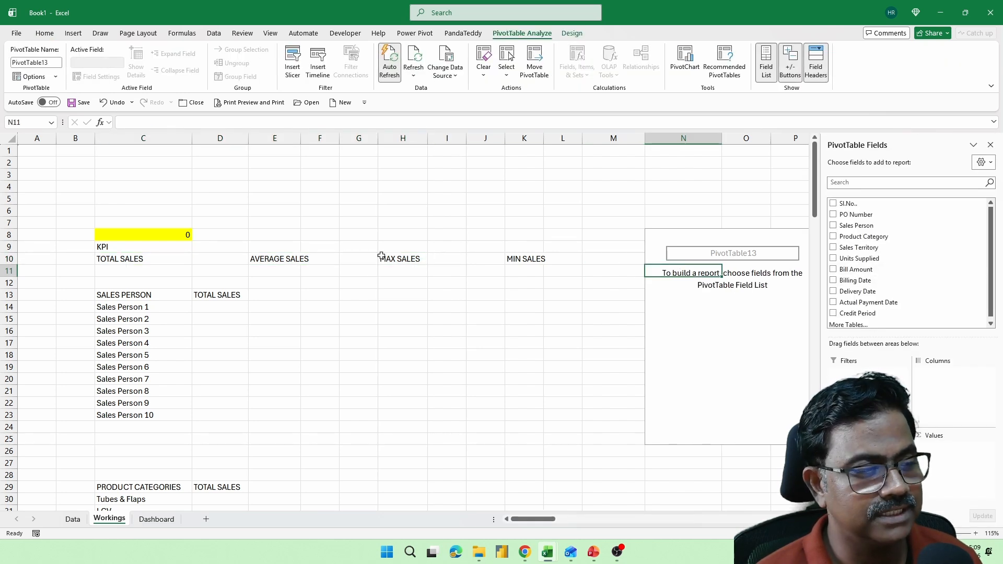
left_click(855, 270)
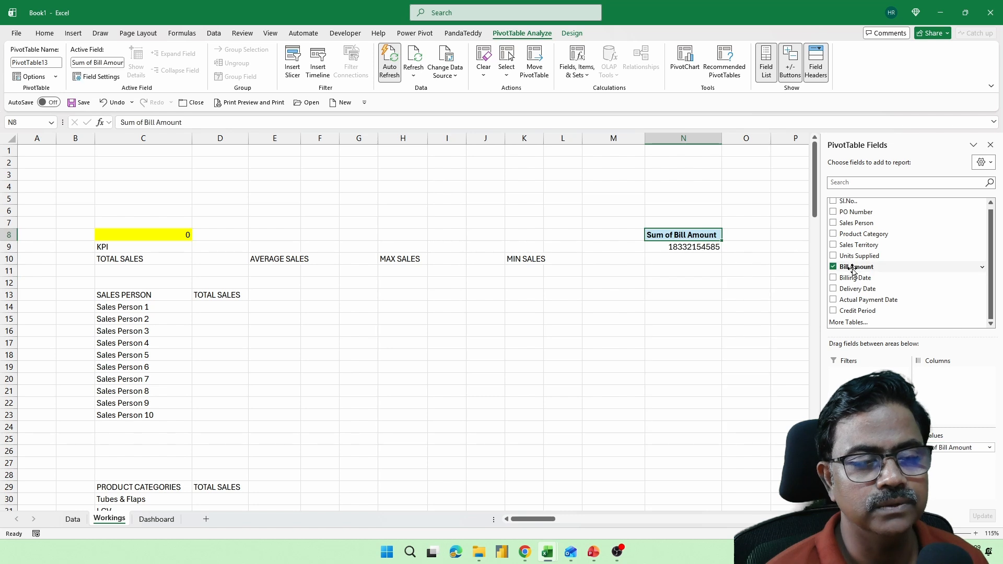
left_click_drag(854, 269, 961, 460)
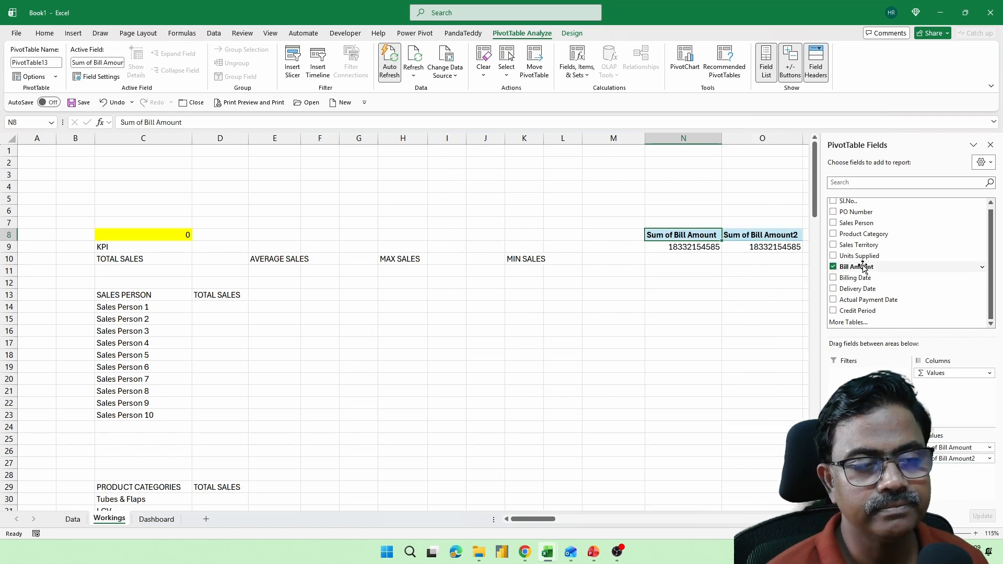
left_click_drag(863, 268, 961, 463)
left_click_drag(857, 269, 962, 476)
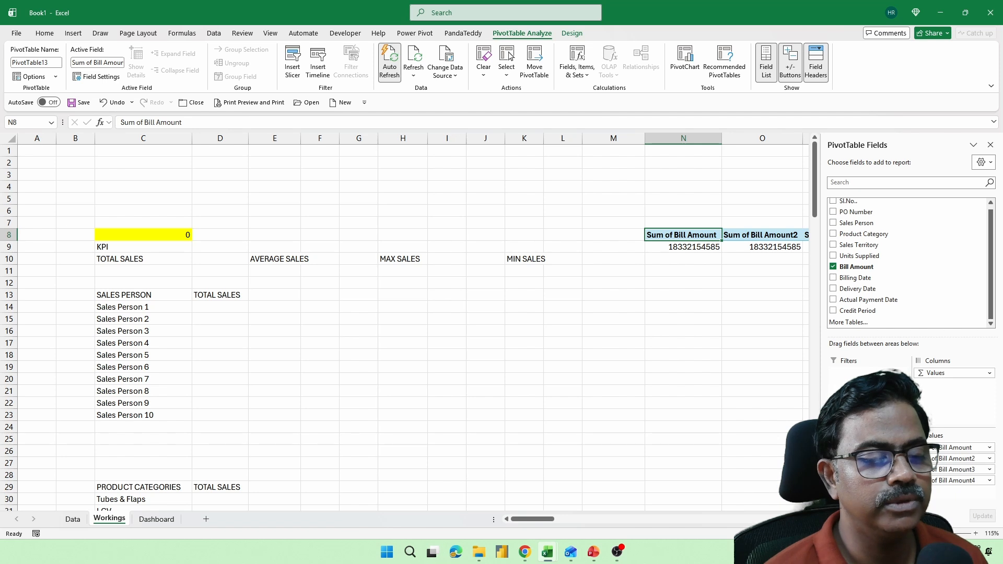
- Summarize the second Bill Amount value column in the PivotTable by Average
scroll(774, 470, "right", 5)
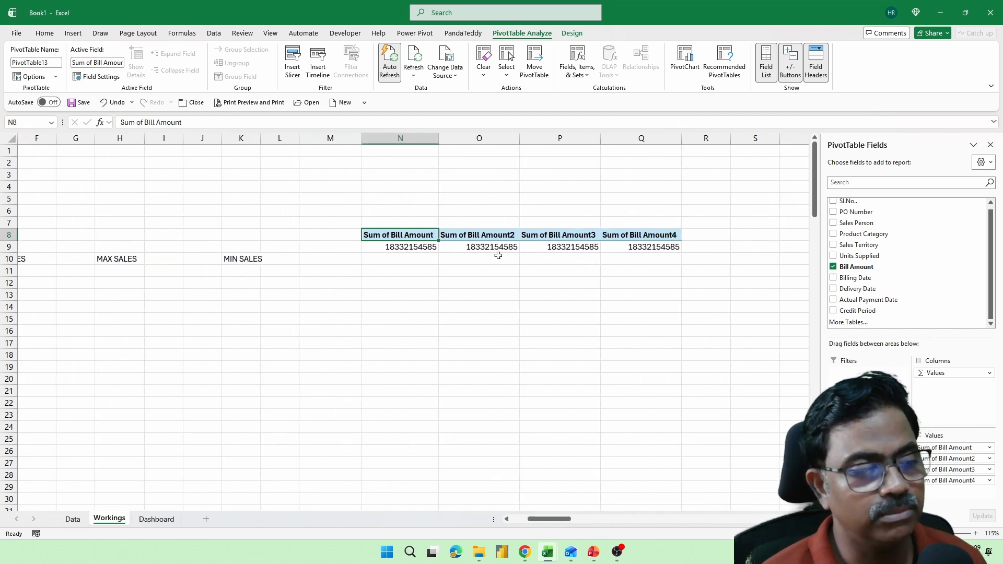
left_click(493, 236)
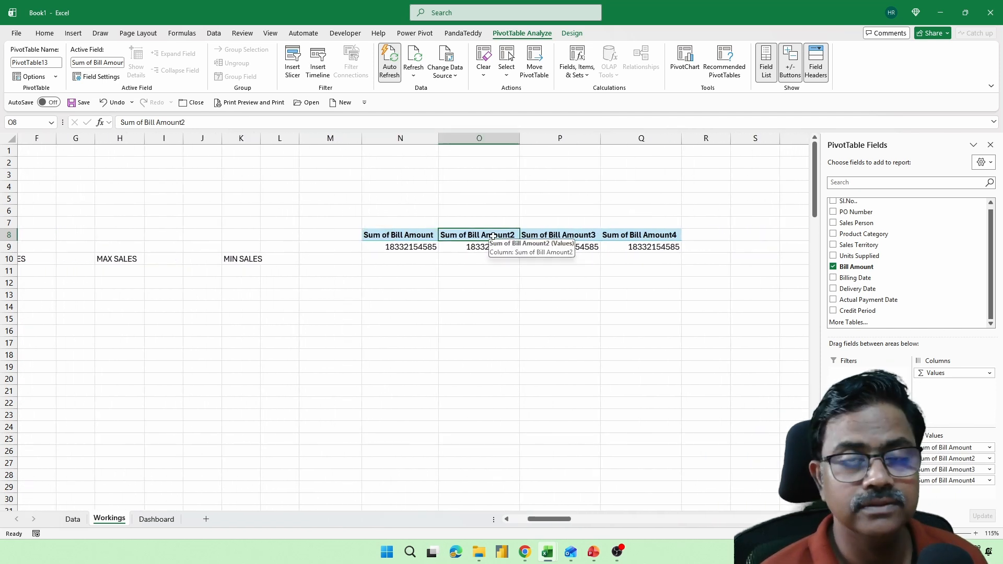
right_click(493, 236)
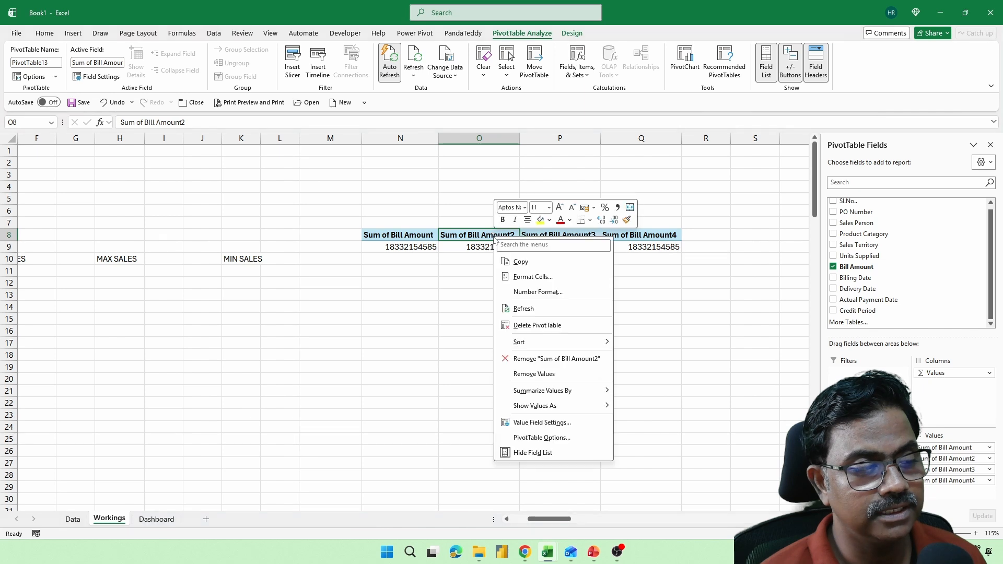
mouse_move(575, 394)
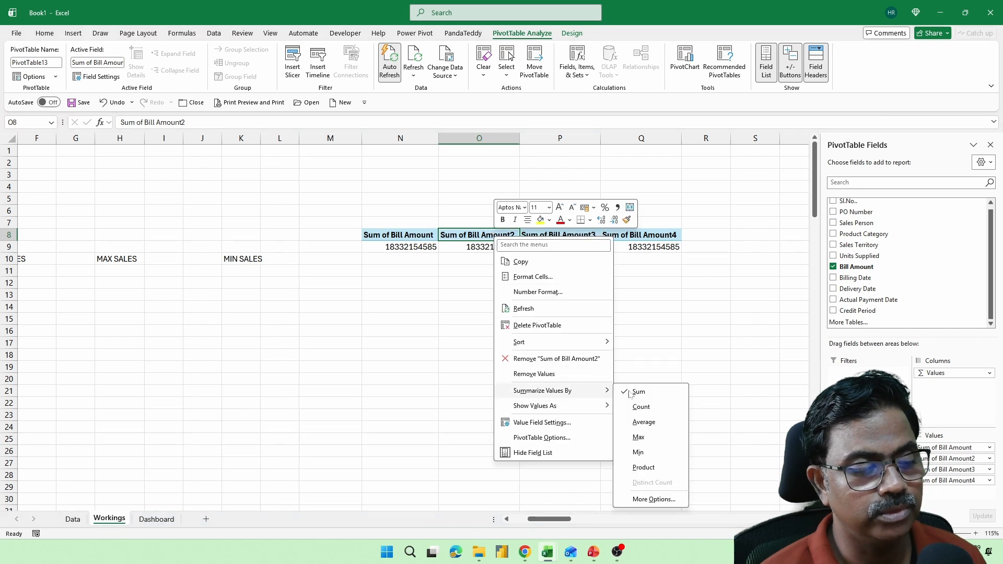
left_click(653, 427)
- Summarize the third Bill Amount value column by Max and the fourth by Min
left_click(579, 237)
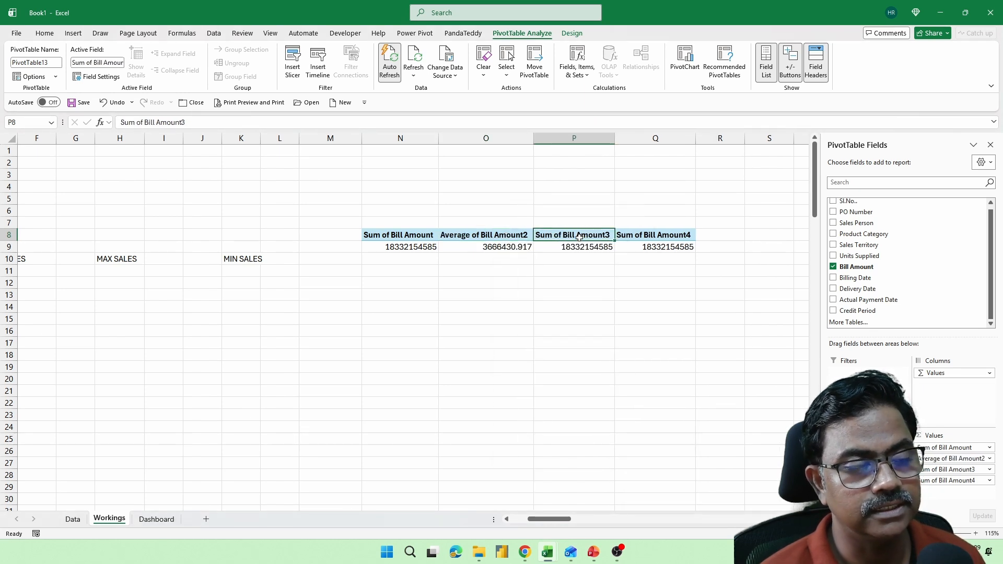
right_click(579, 238)
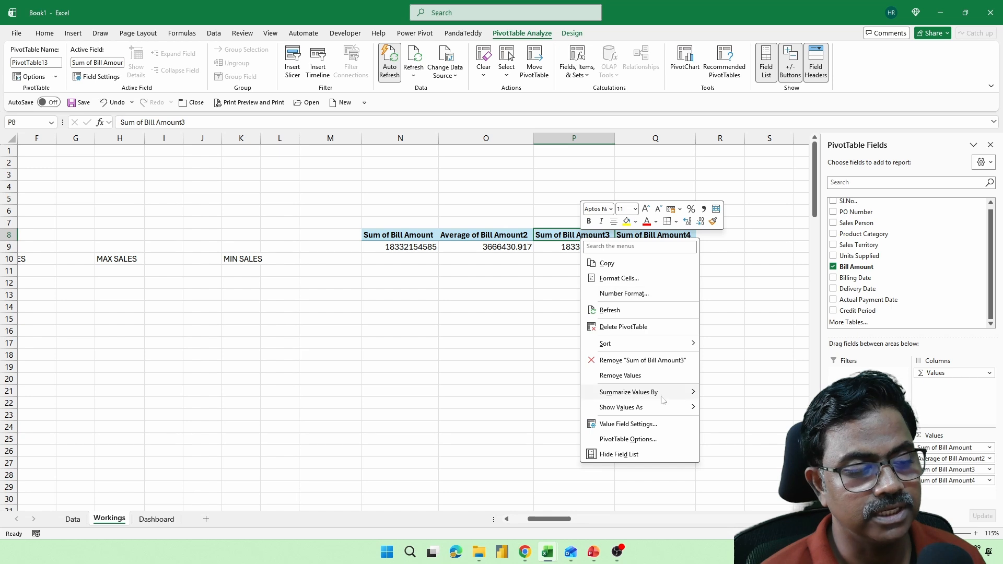
mouse_move(663, 397)
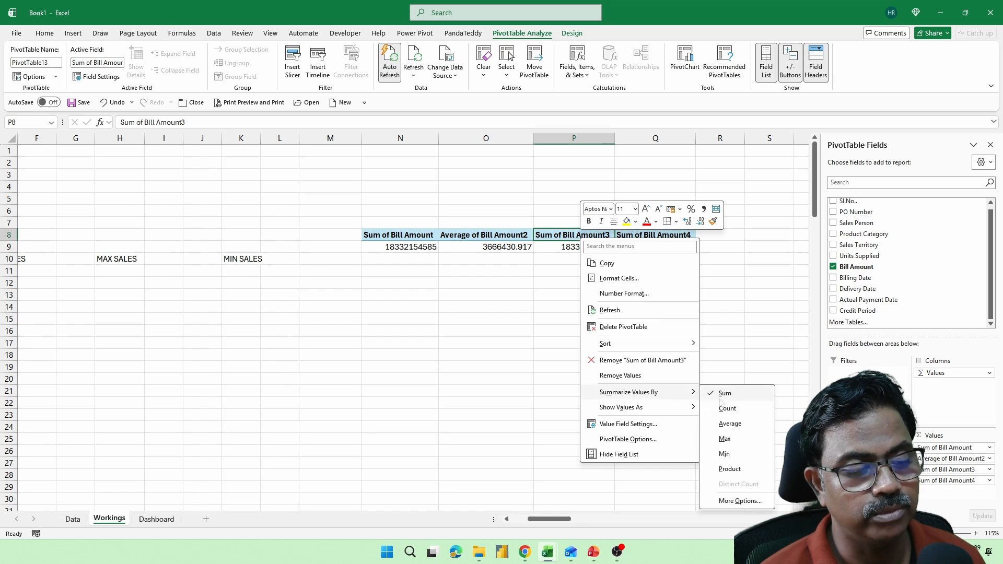
left_click(657, 235)
right_click(657, 235)
mouse_move(726, 393)
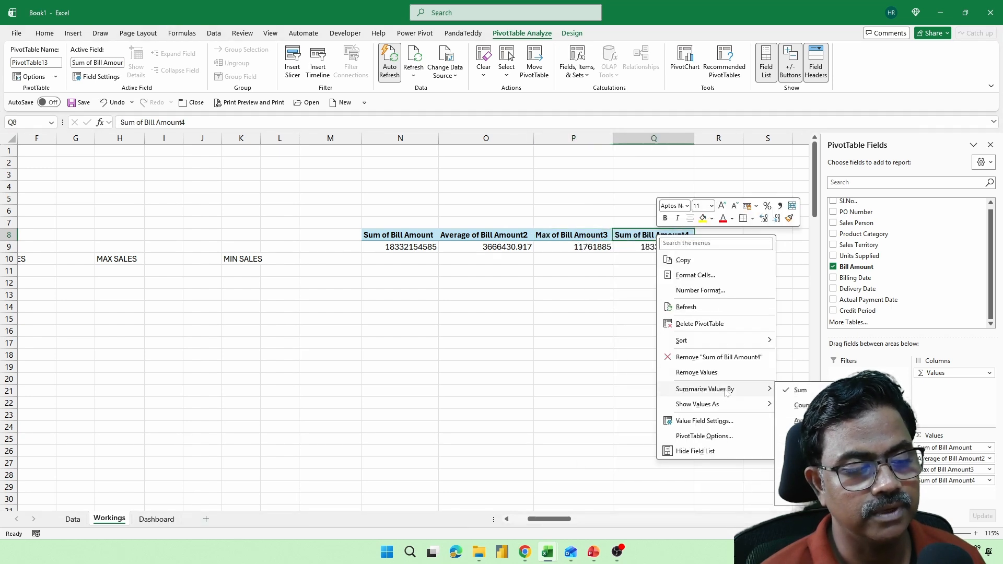
left_click(802, 450)
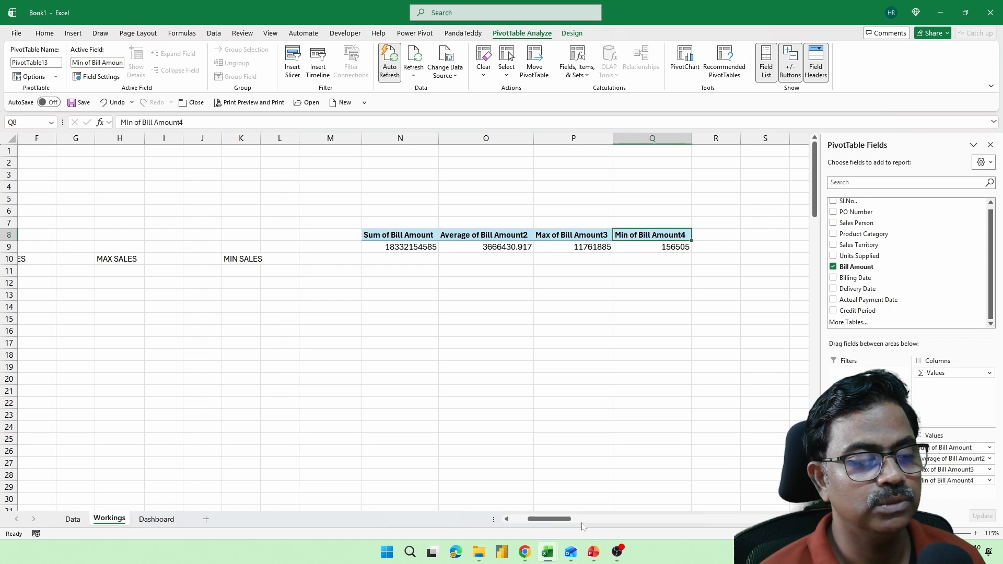
- Under TOTAL SALES in C11, enter a GETPIVOTDATA formula returning the PivotTable's Sum of Bill Amount from N9
left_click_drag(550, 523, 536, 524)
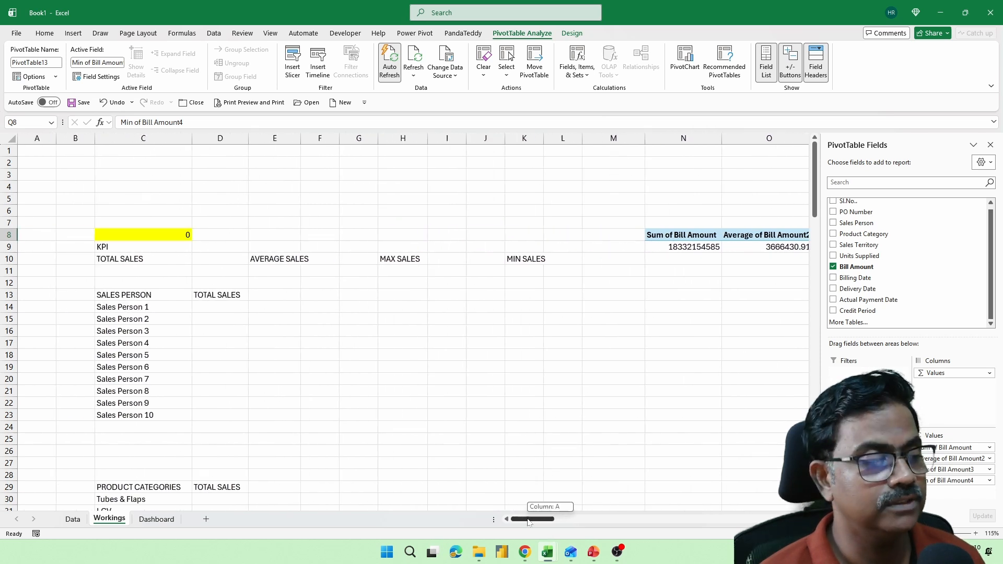
left_click(151, 270)
type("=")
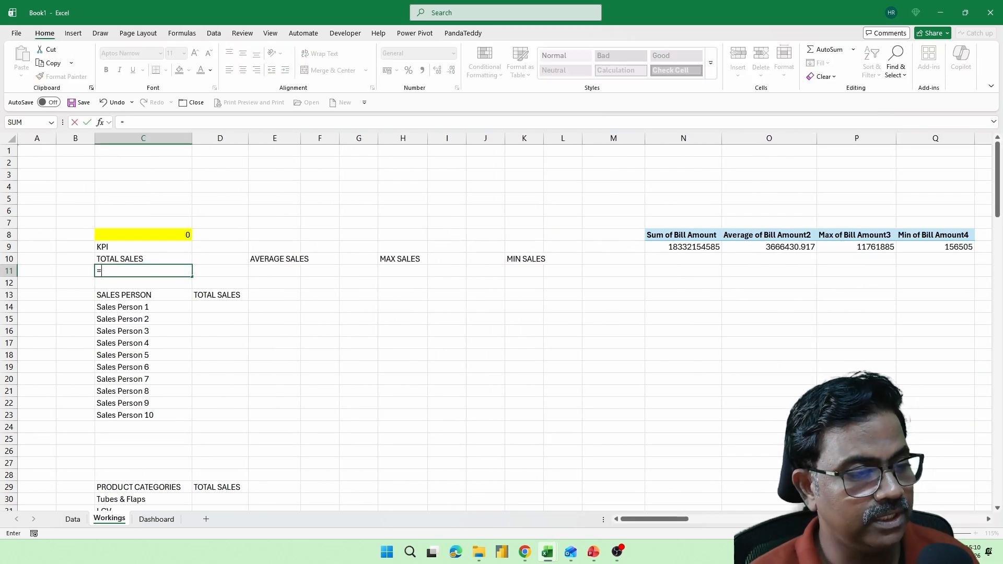
left_click(689, 248)
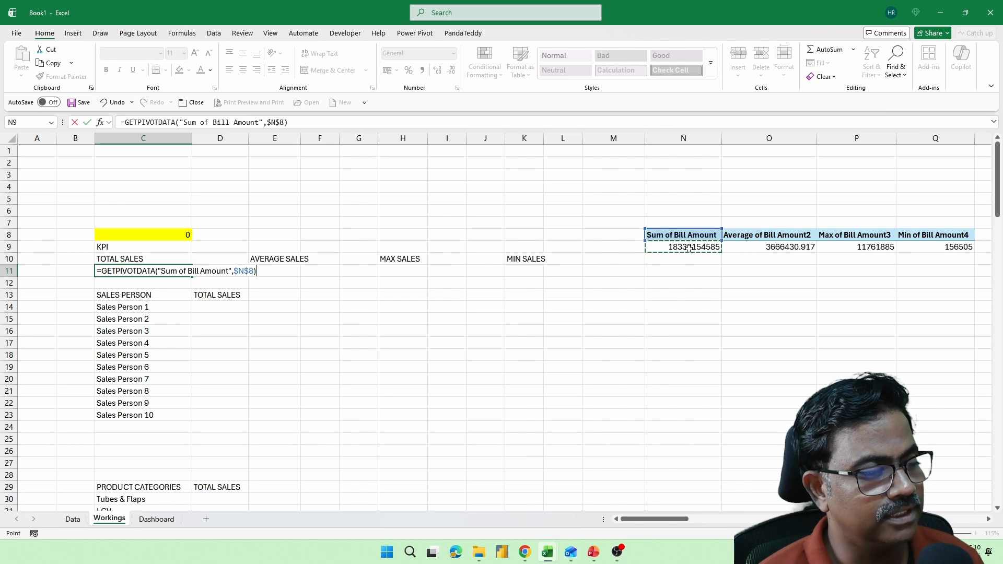
key("Return")
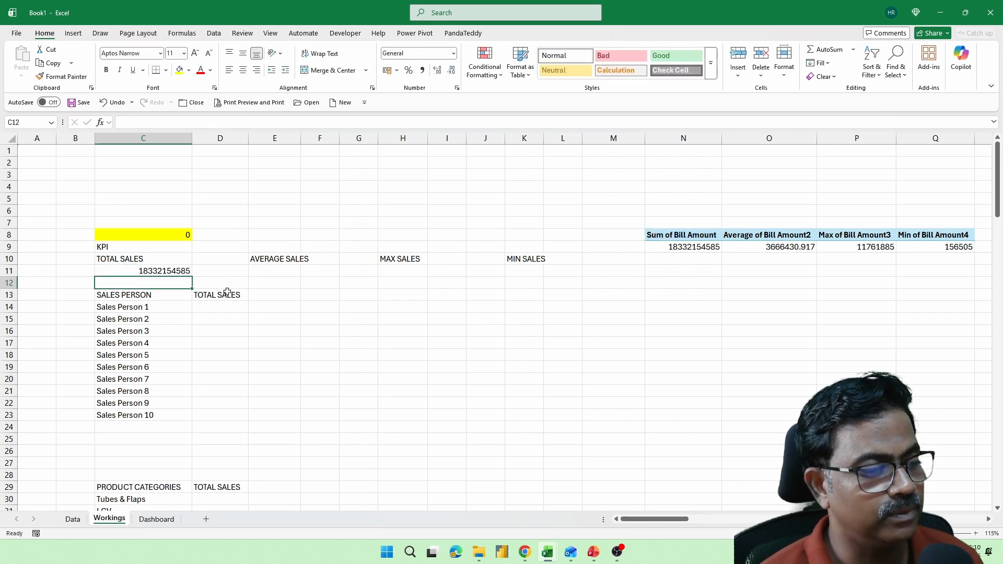
- Under AVERAGE SALES in E11, enter a GETPIVOTDATA formula returning the PivotTable's Average of Bill Amount2 from O9
left_click(293, 272)
type("=")
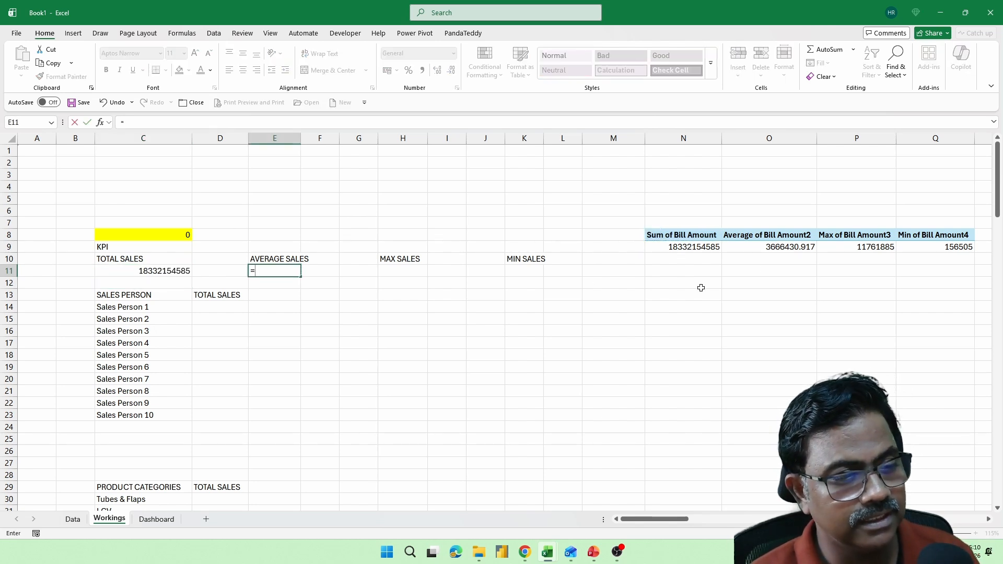
left_click(767, 246)
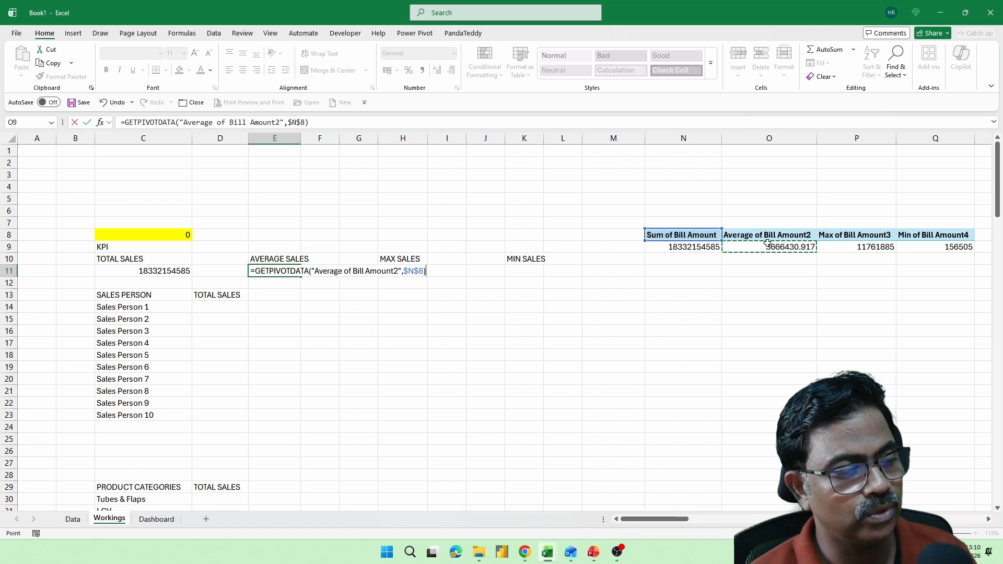
key("Return")
- Enter GETPIVOTDATA formulas for the PivotTable's Max of Bill Amount3 in H11 and Min of Bill Amount4 in K11
left_click(408, 271)
type("=")
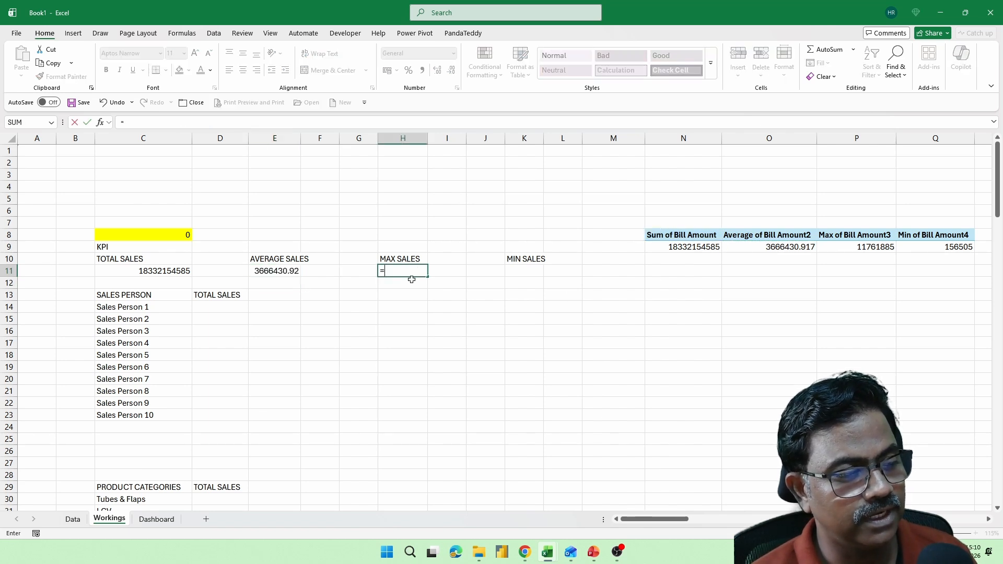
left_click(876, 245)
key("Return")
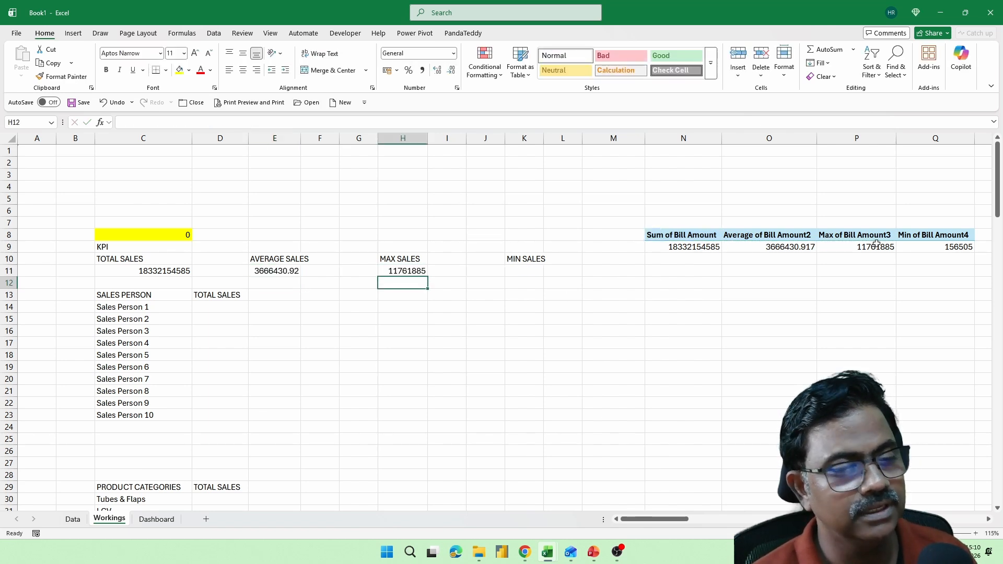
left_click(517, 270)
type("=")
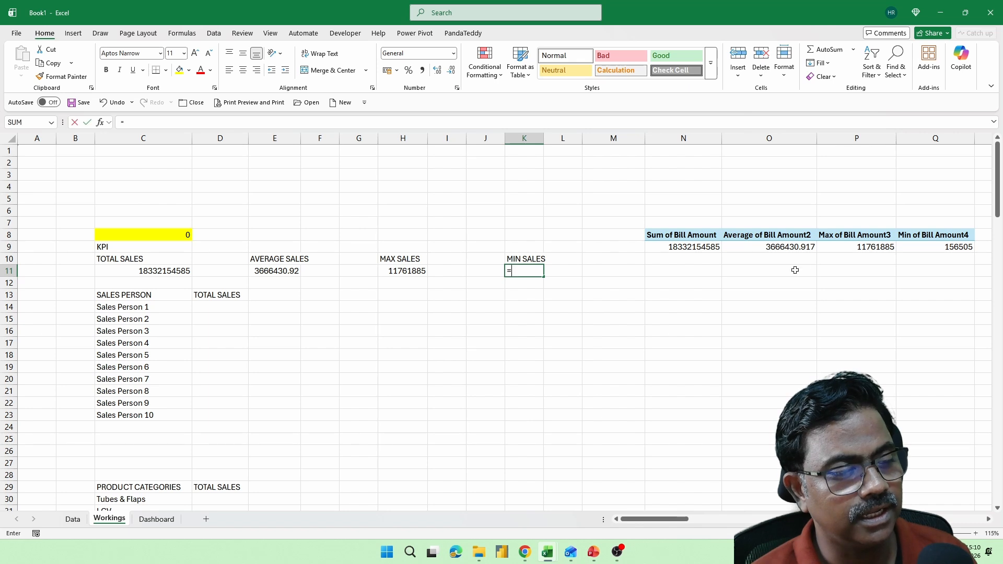
left_click(932, 246)
key("Return")
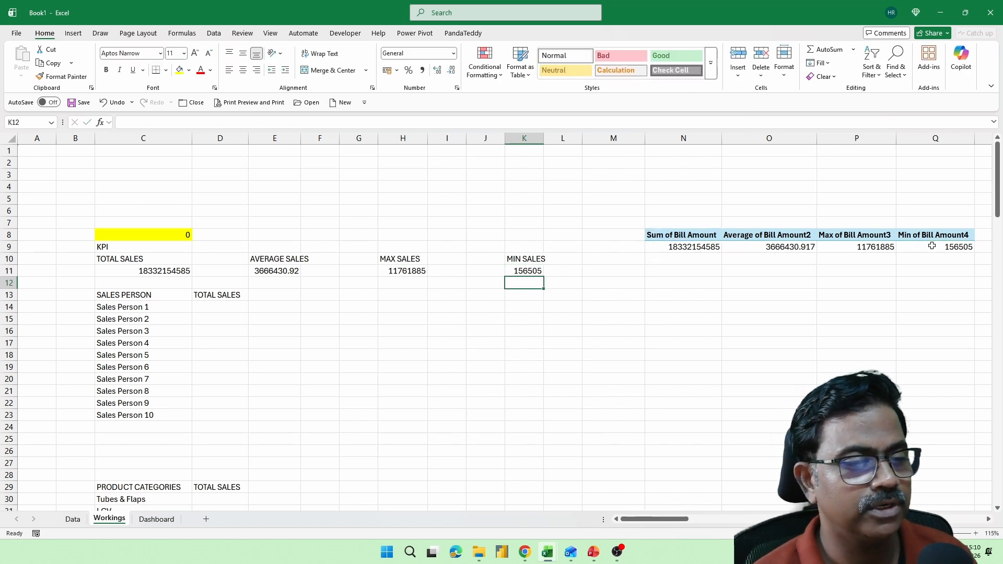
- Replace the formula in the yellow cell C8 with the direct cell reference =N9
left_click(160, 235)
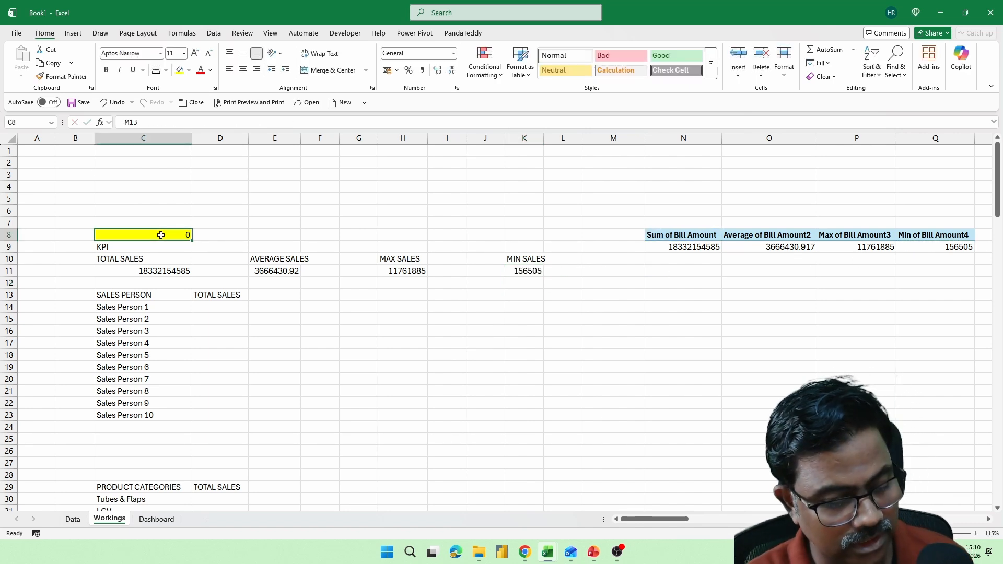
type("=")
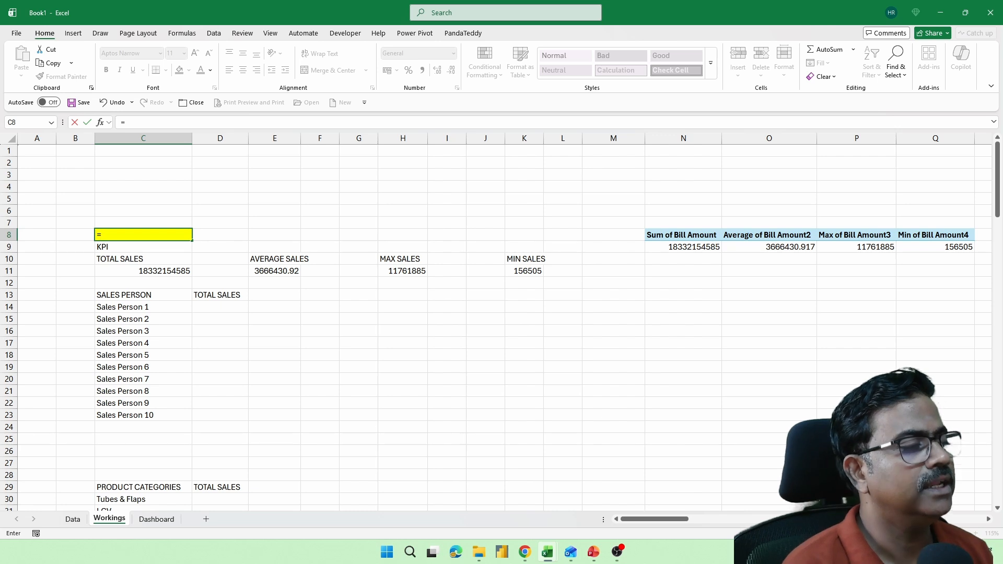
type("n9")
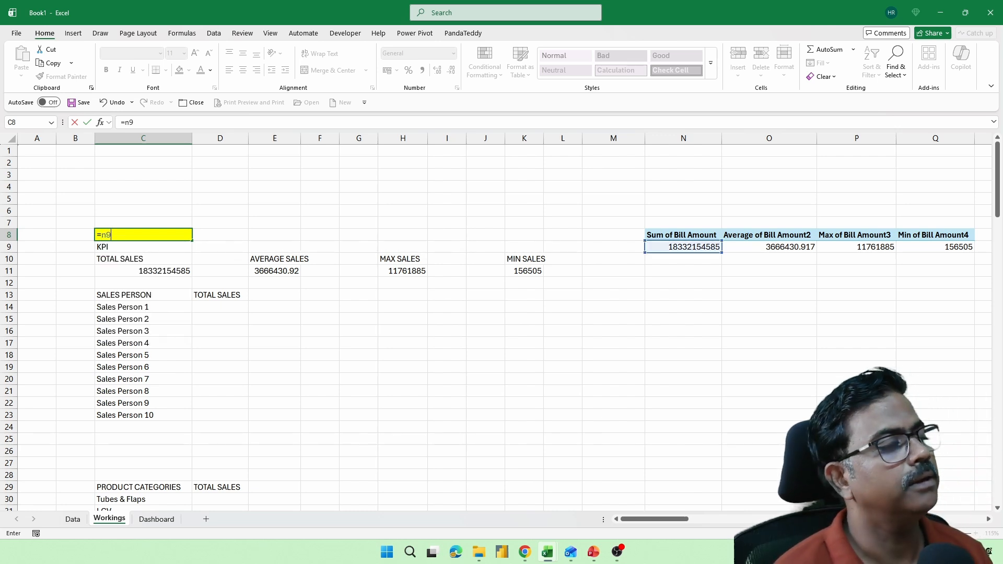
key("Return")
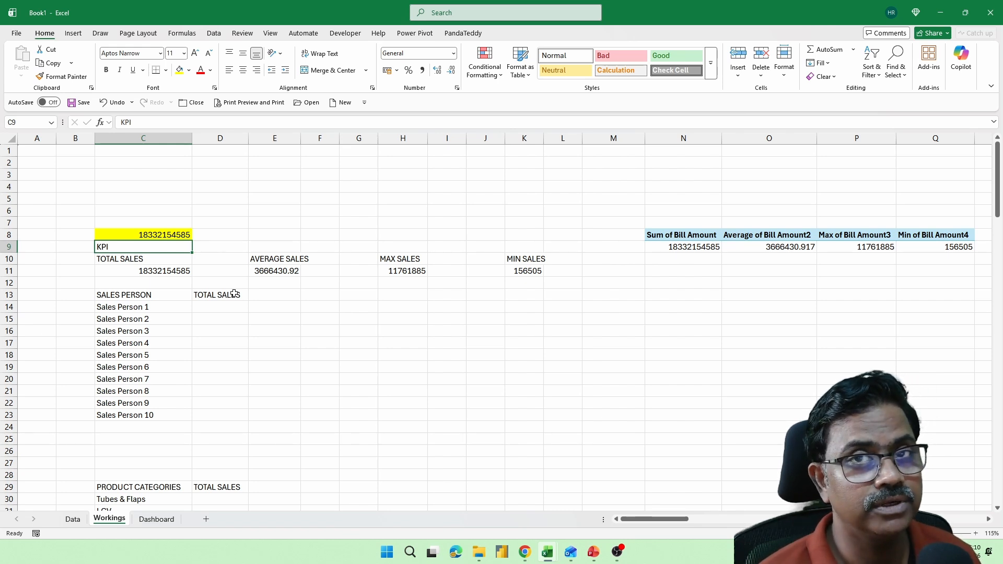
- Add the Sales Person field to the PivotTable's rows and check the direct =N9 reference in C8
left_click(688, 236)
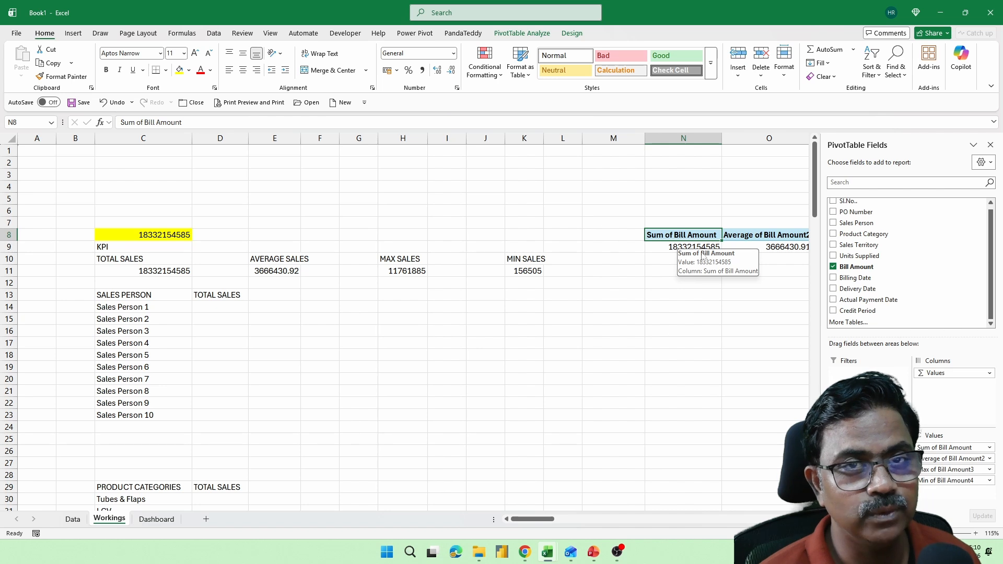
left_click(834, 223)
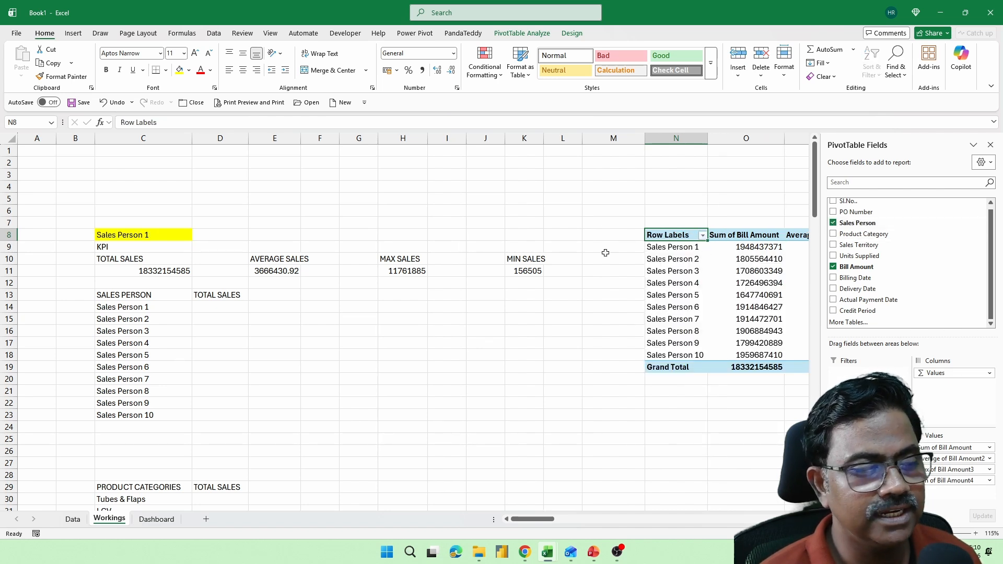
left_click(191, 236)
type("=N9")
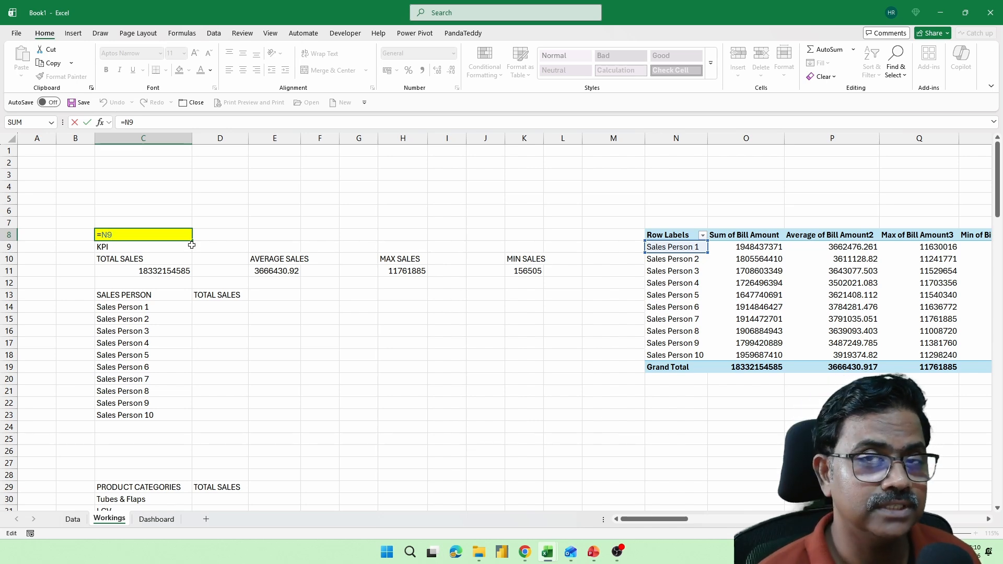
key("ctrl+Return")
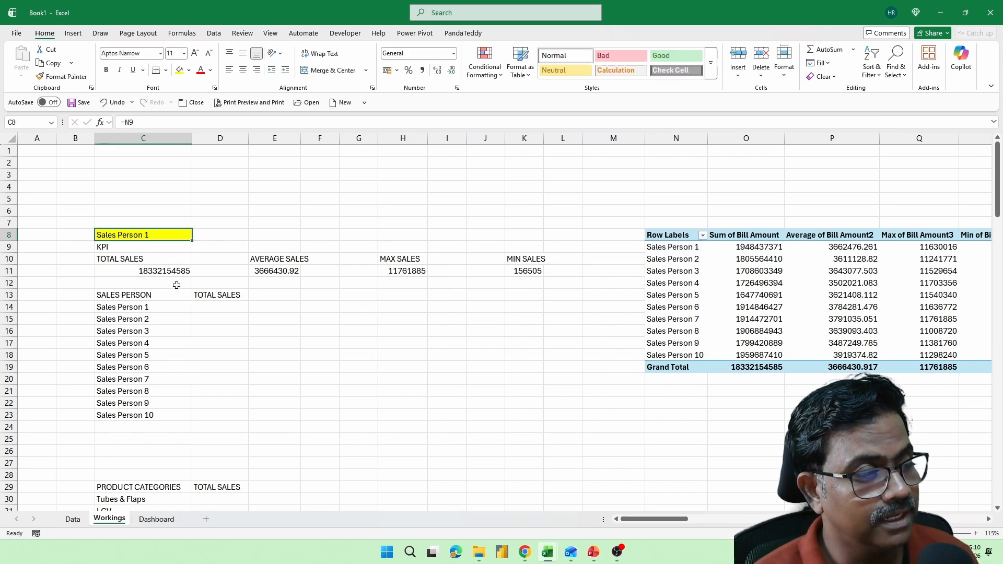
- Examine the GETPIVOTDATA formula in C11, the KPI headings in row 10 and the sales person list
scroll(176, 285, "up", 3)
left_click(148, 241)
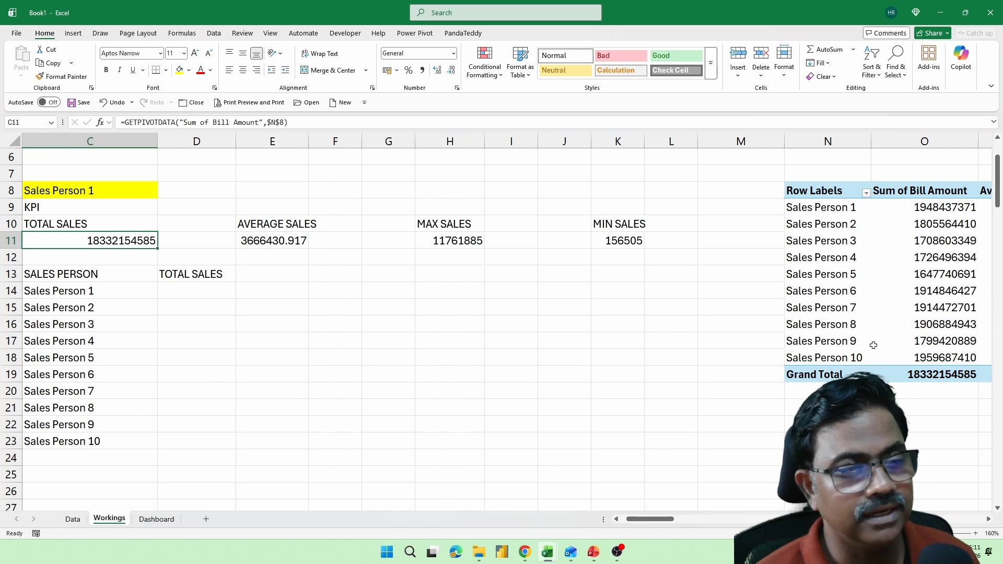
double_click(123, 240)
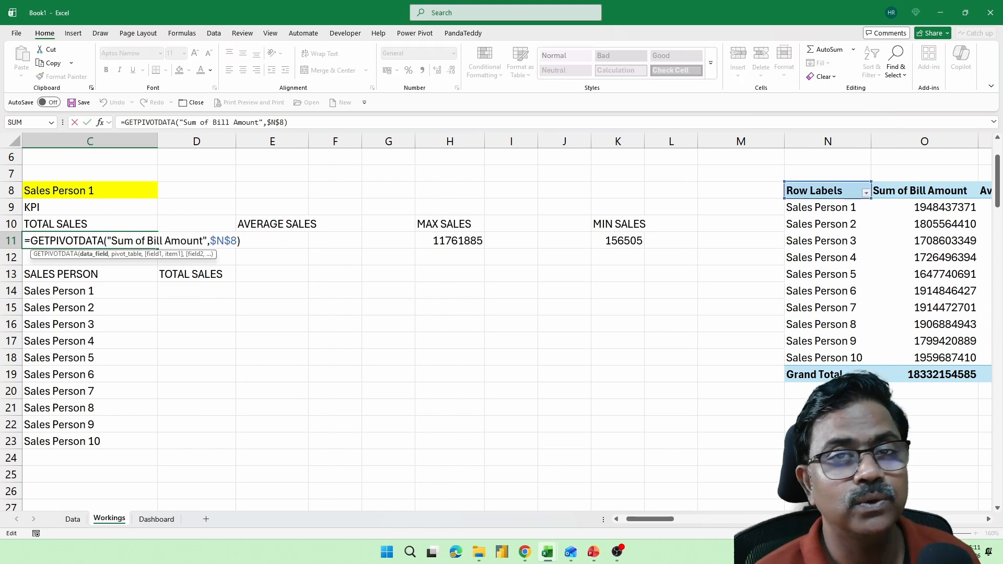
key("Escape")
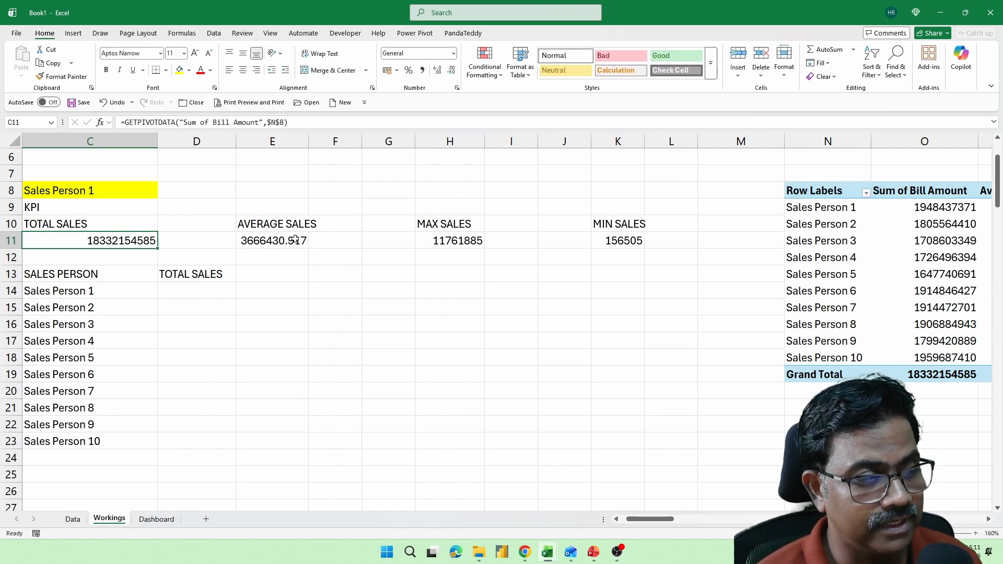
left_click_drag(659, 523, 627, 523)
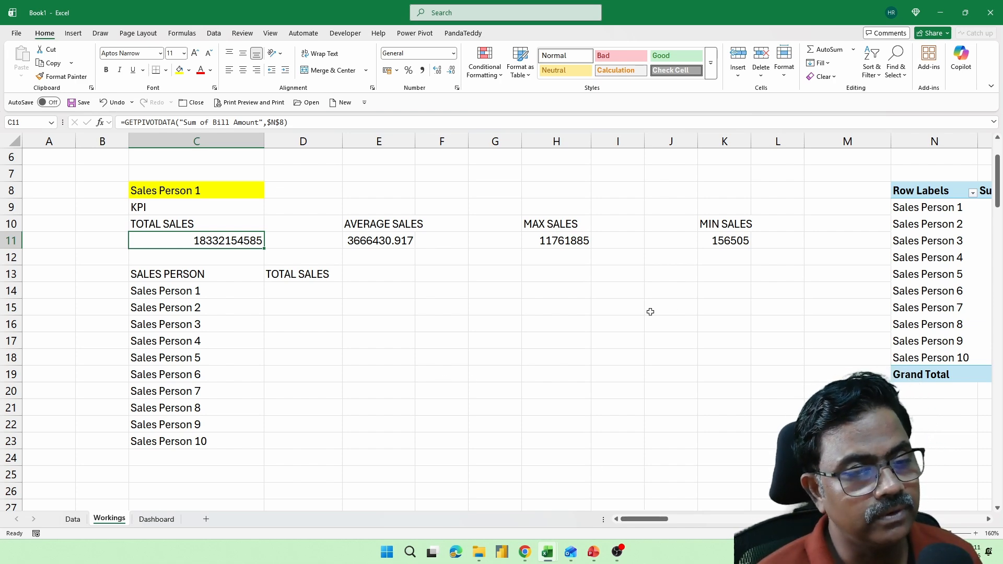
scroll(651, 312, "down", 2)
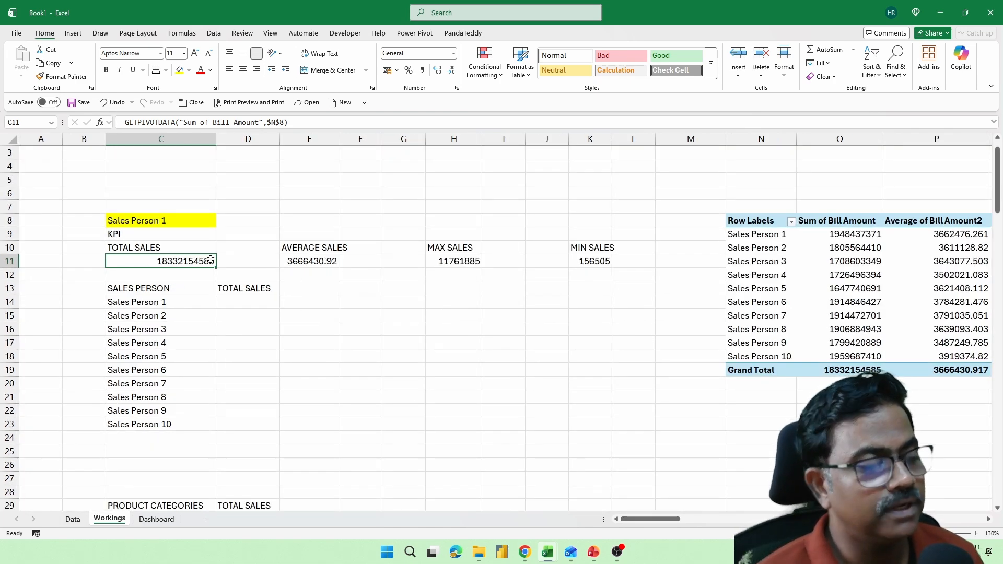
left_click_drag(130, 249, 522, 252)
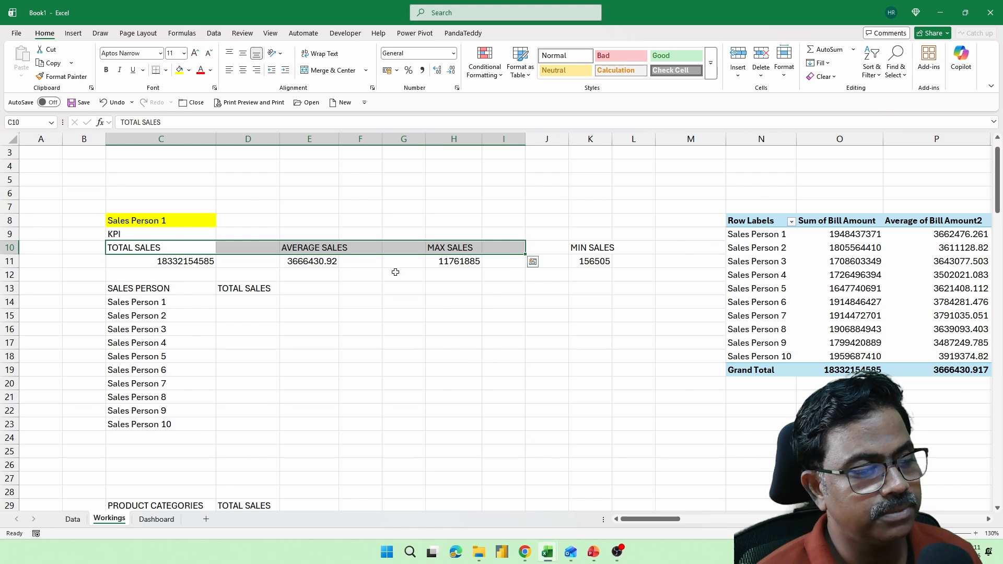
left_click_drag(185, 302, 191, 425)
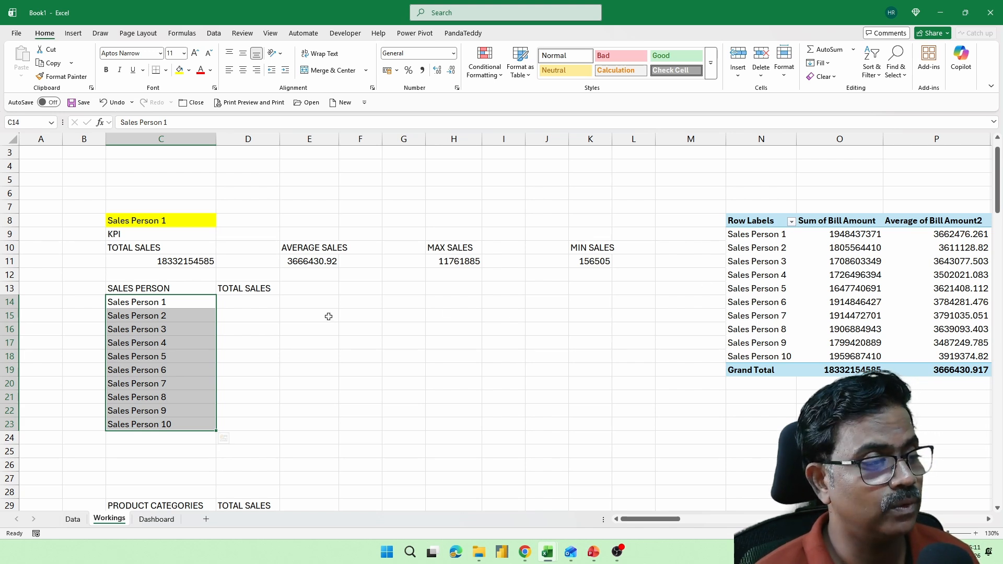
- In D14, enter =GETPIVOTDATA("Sum of Bill Amount",$N$8,"Sales Person",C14) and fill it down to D23 for all sales persons
left_click(275, 303)
type("=")
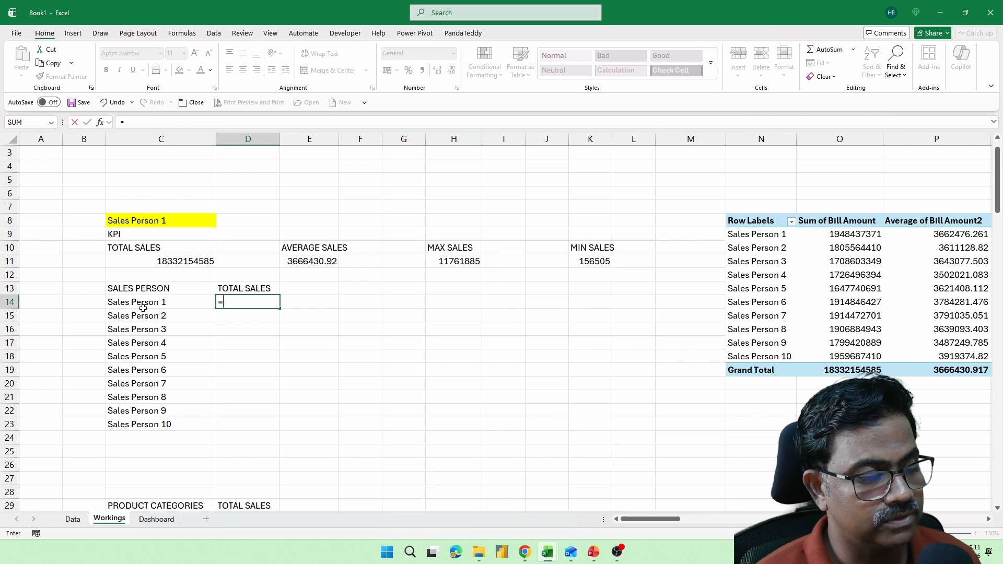
left_click(851, 234)
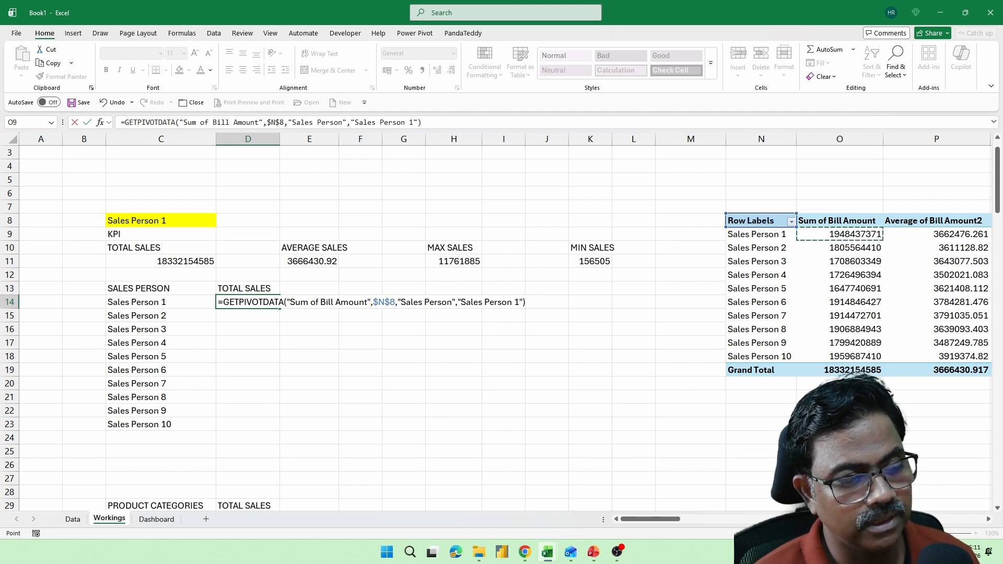
left_click_drag(458, 302, 524, 302)
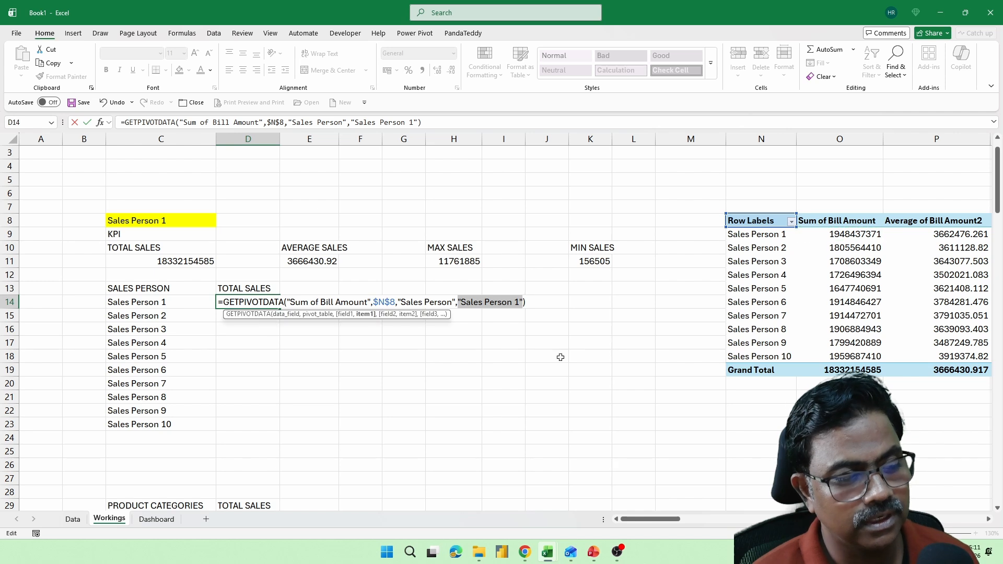
key("Delete")
left_click(141, 303)
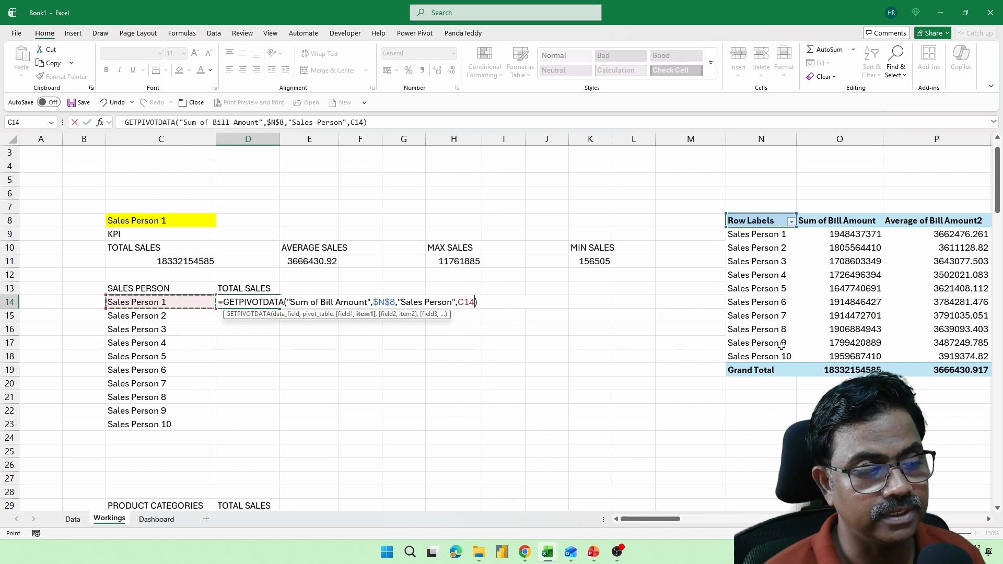
key("Return")
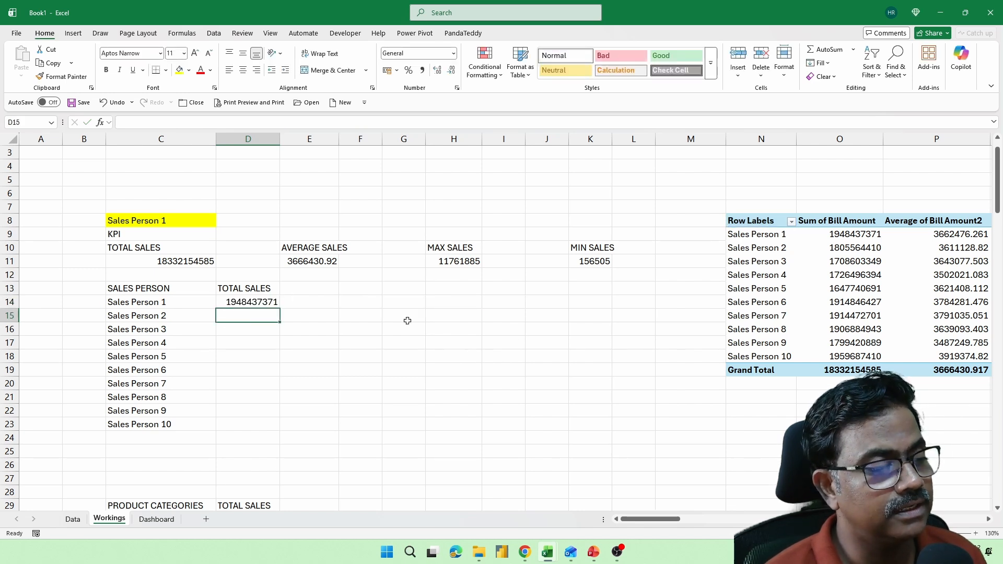
left_click(248, 301)
left_click_drag(280, 308, 283, 437)
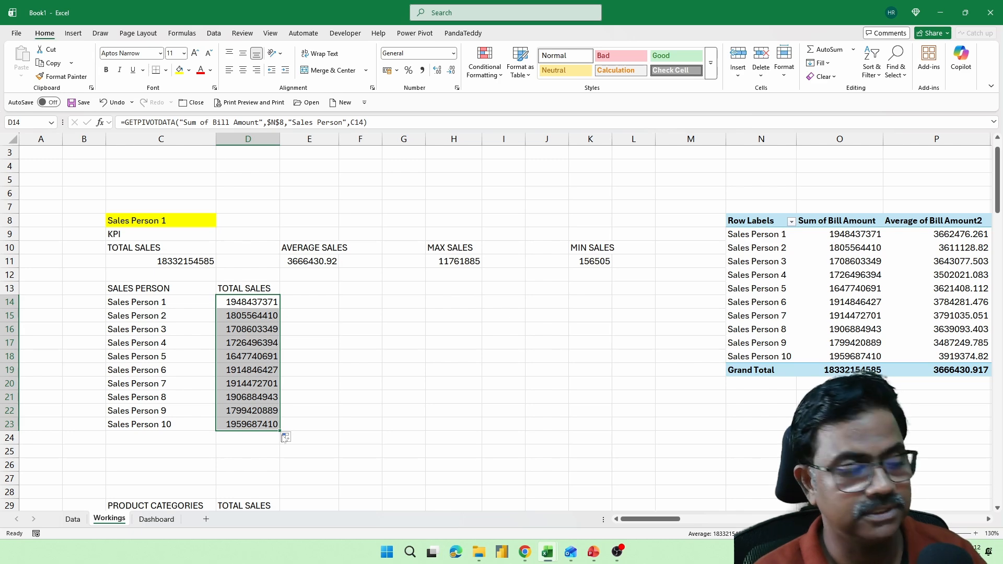
- Add the Product Category field to the PivotTable's columns and check the categories' Grand Total row
scroll(285, 438, "down", 3)
left_click(251, 387)
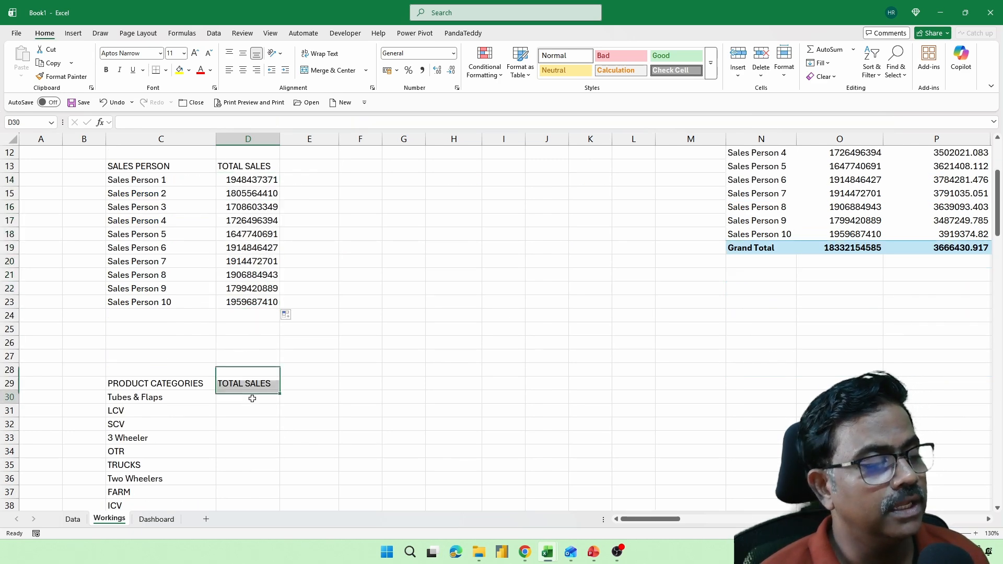
left_click(252, 398)
scroll(570, 368, "up", 1)
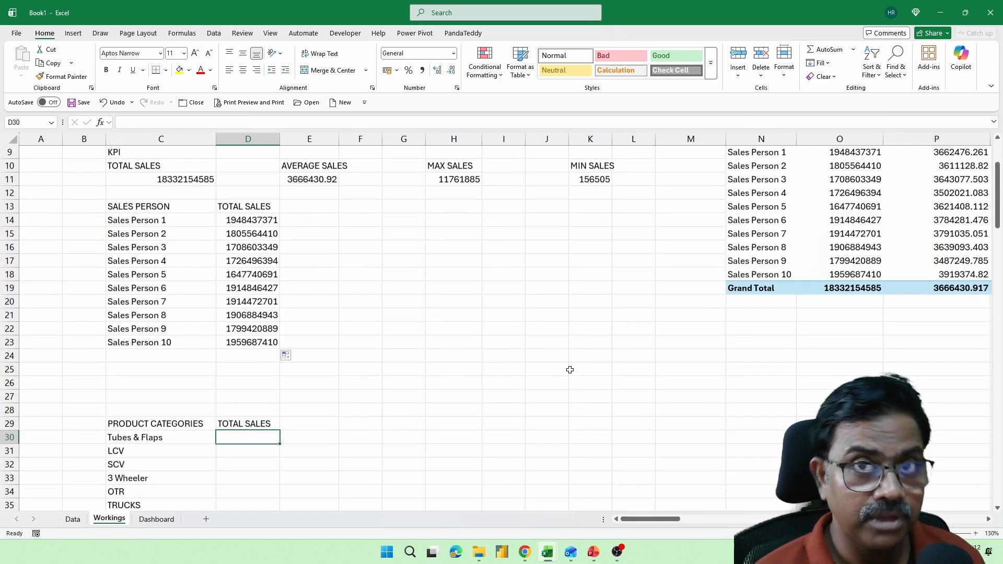
scroll(570, 368, "up", 1)
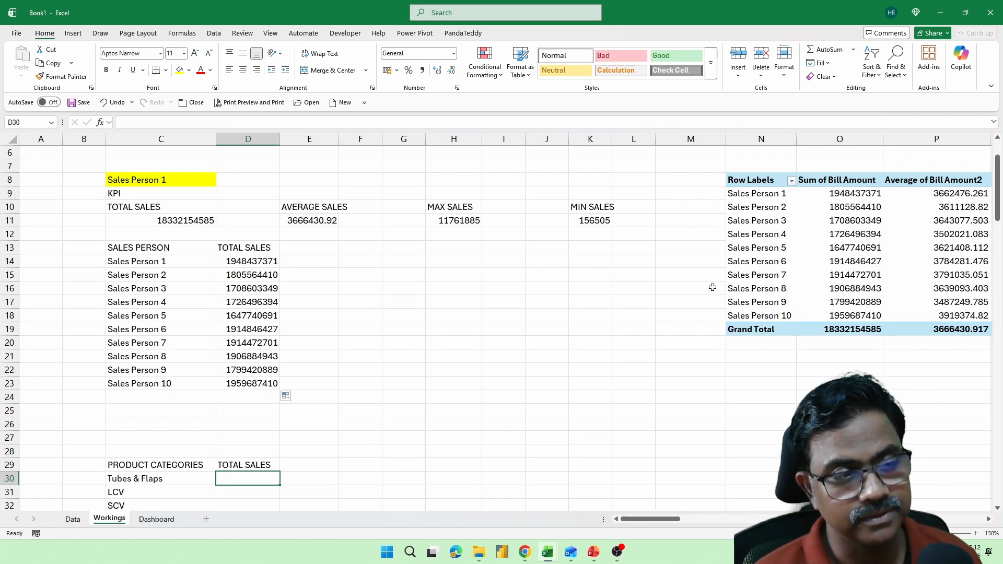
left_click(767, 238)
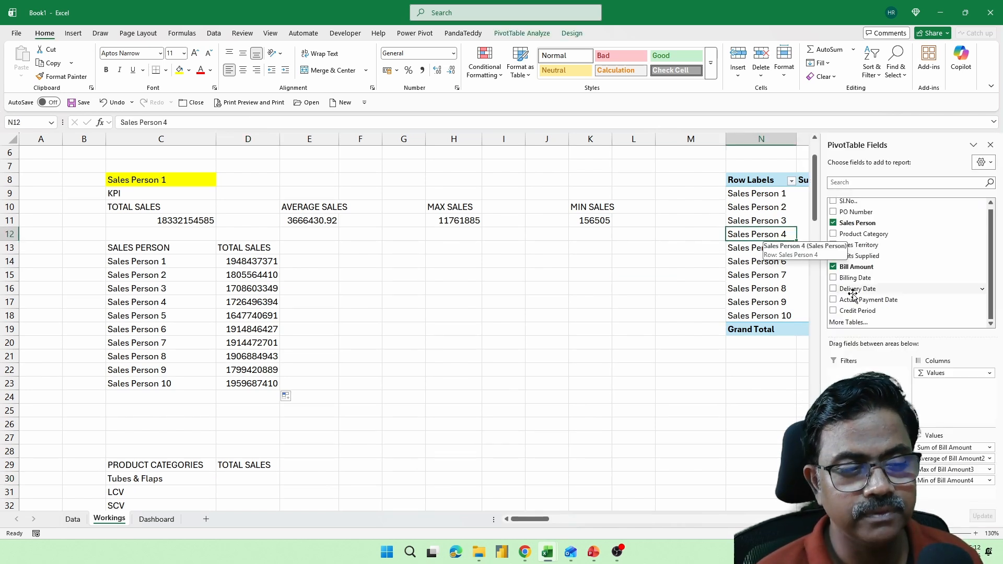
left_click_drag(865, 236, 943, 397)
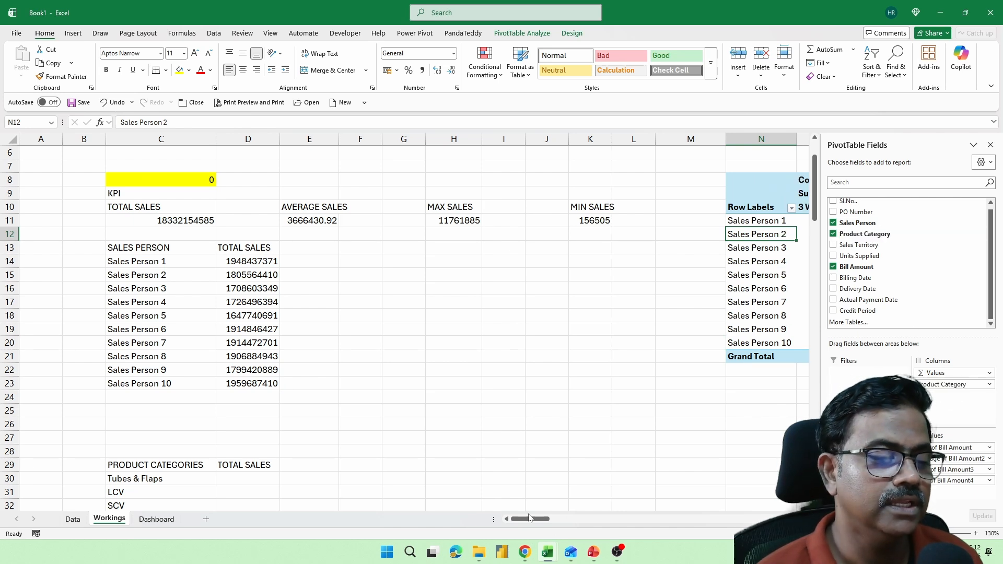
left_click_drag(530, 519, 547, 519)
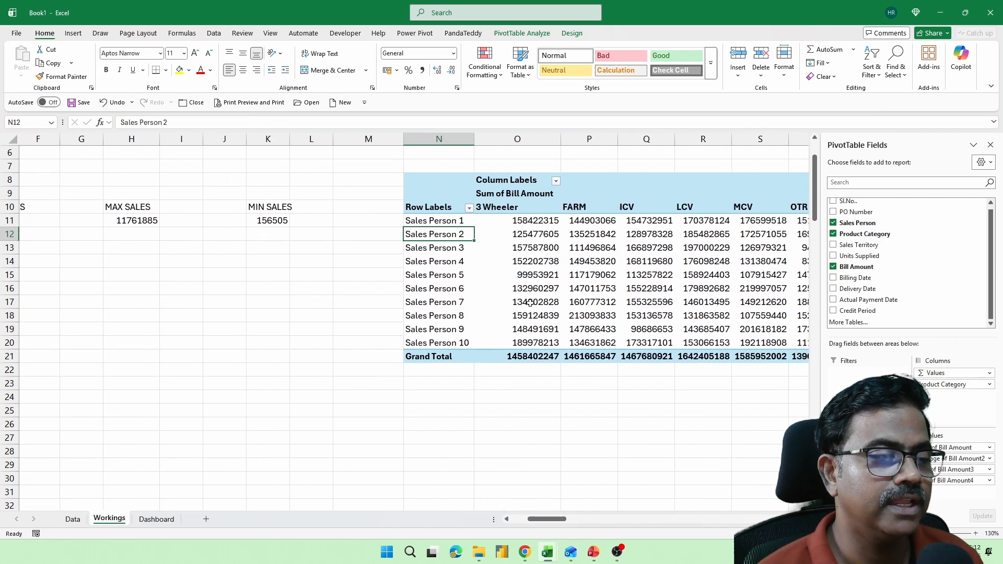
left_click(539, 363)
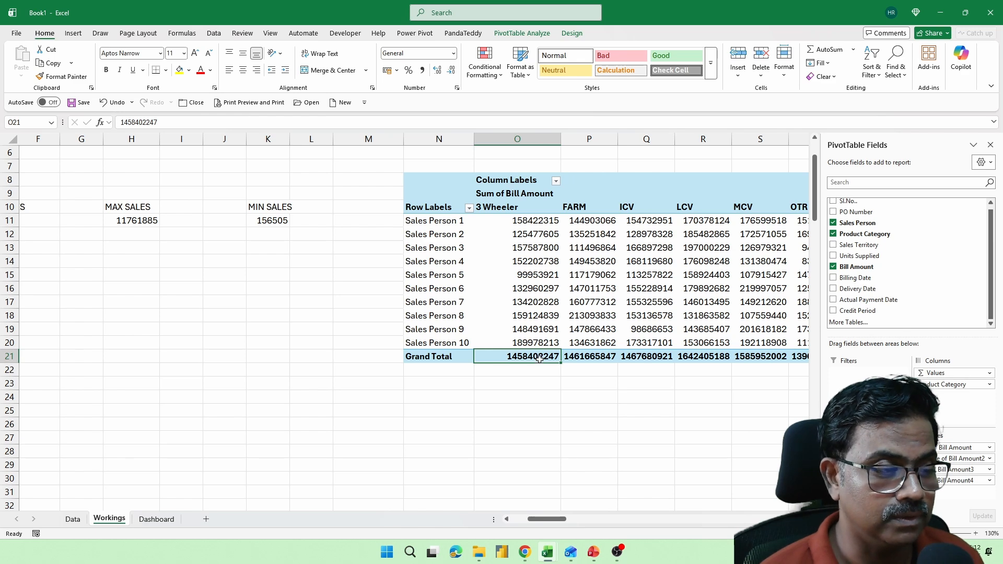
left_click(507, 519)
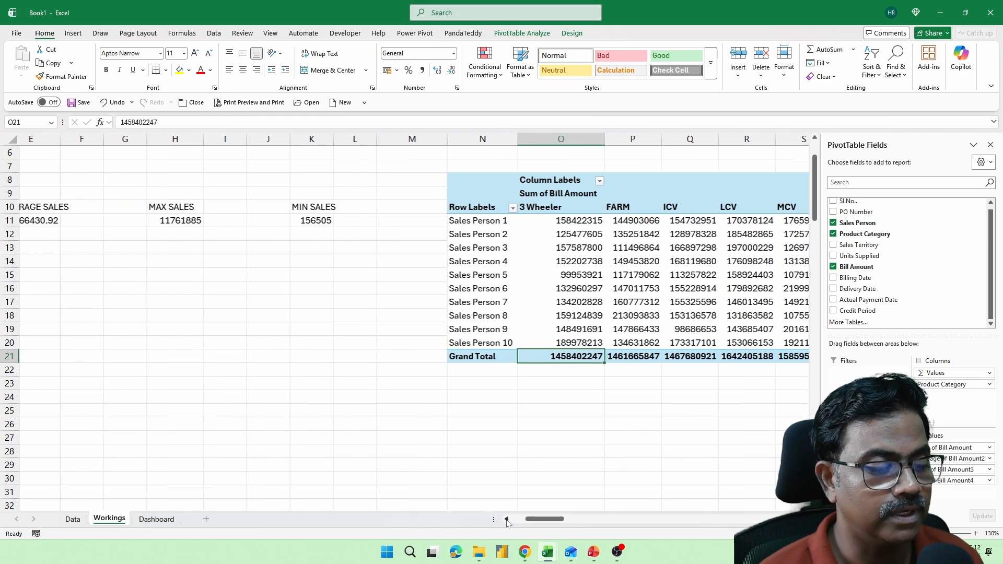
- In D30, enter a GETPIVOTDATA formula that returns the PivotTable's Grand Total for the 3 Wheeler category
scroll(264, 381, "down", 3)
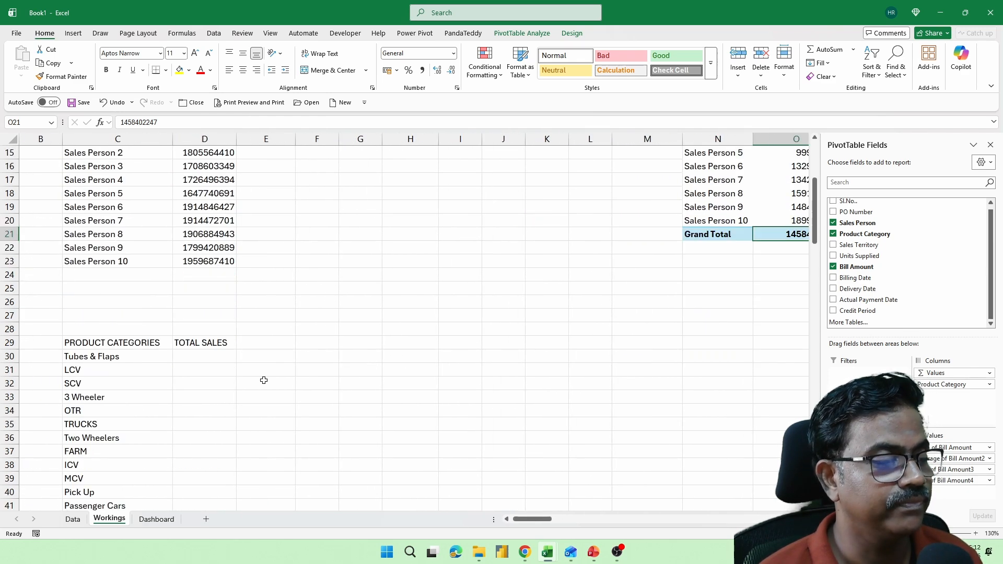
left_click(195, 359)
type("=")
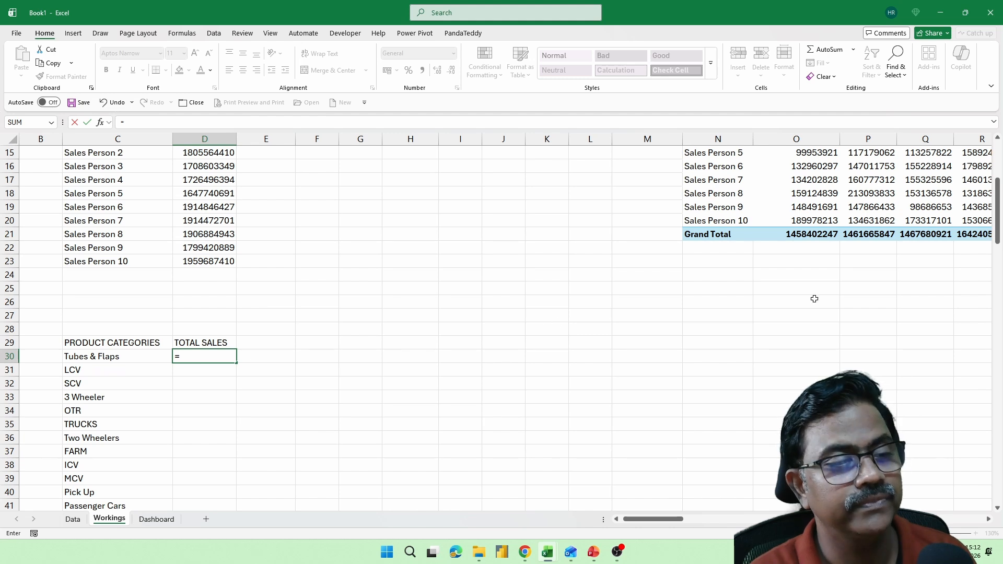
left_click(807, 233)
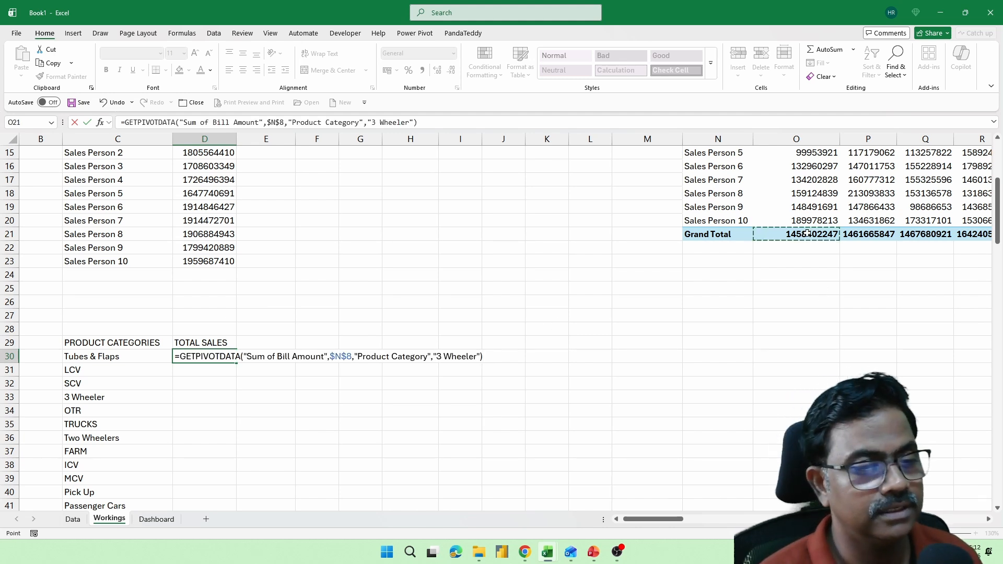
key("Return")
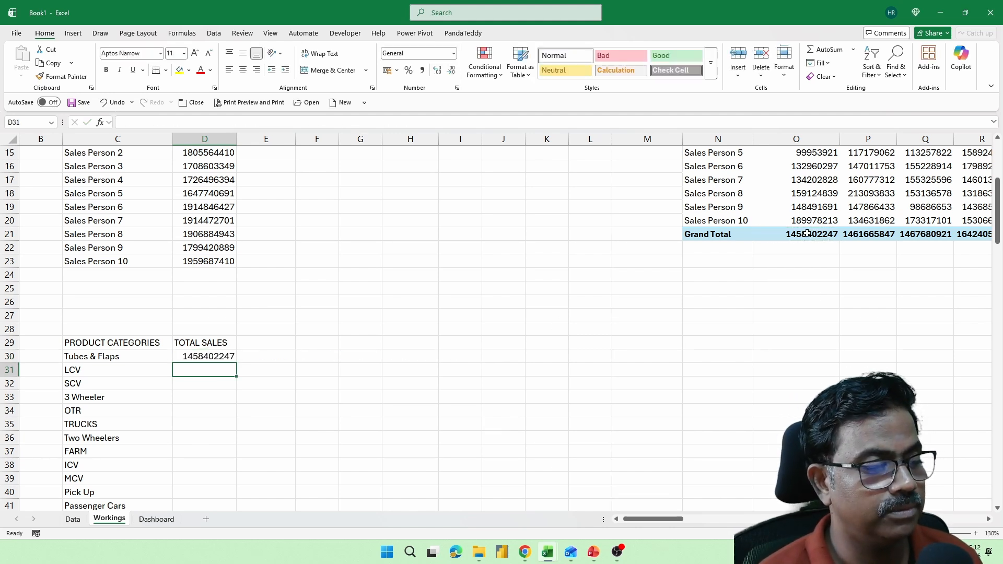
- Replace "3 Wheeler" in D30's GETPIVOTDATA formula with a reference to C30 and fill it down to D41 for all product categories
double_click(225, 361)
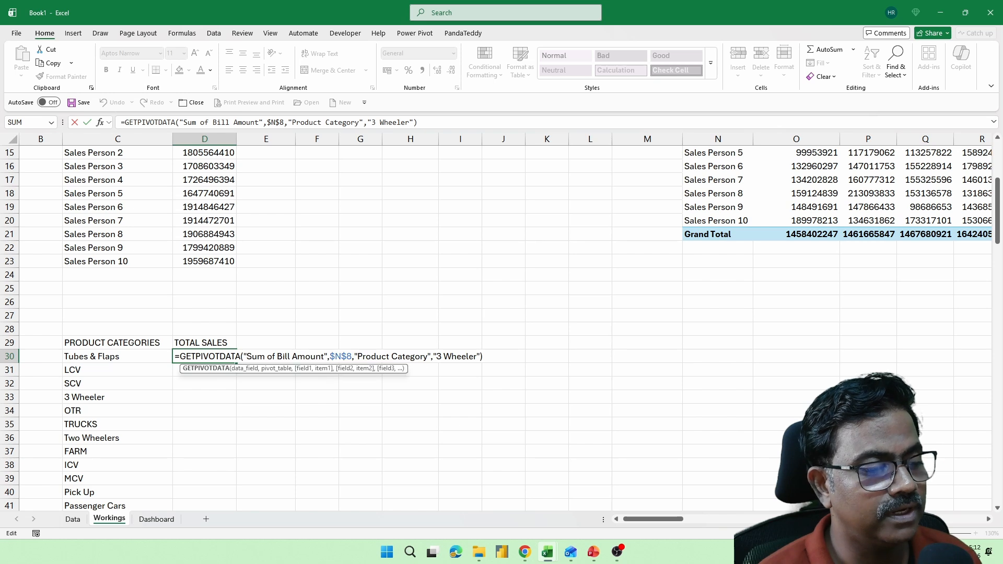
left_click_drag(433, 357, 479, 357)
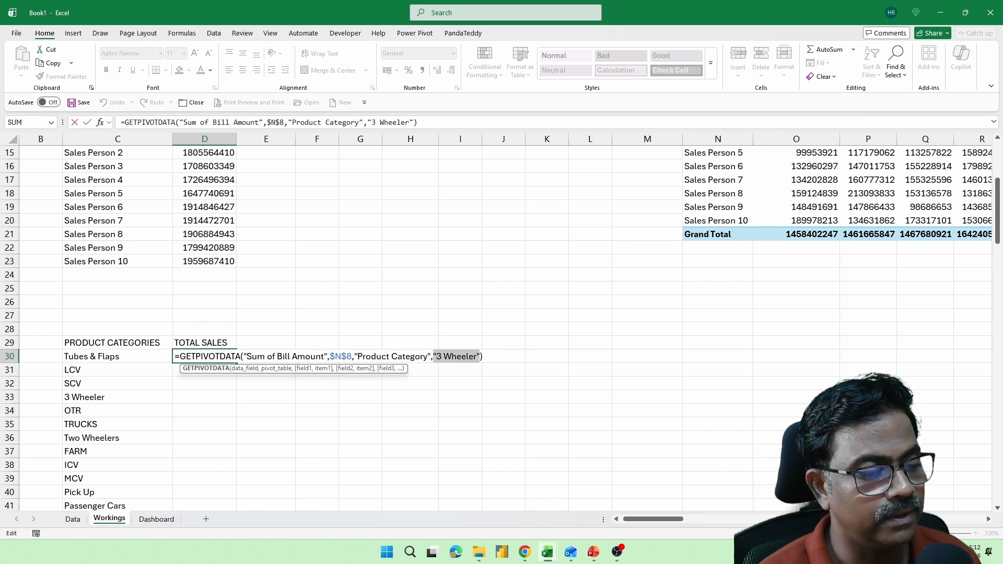
key("BackSpace")
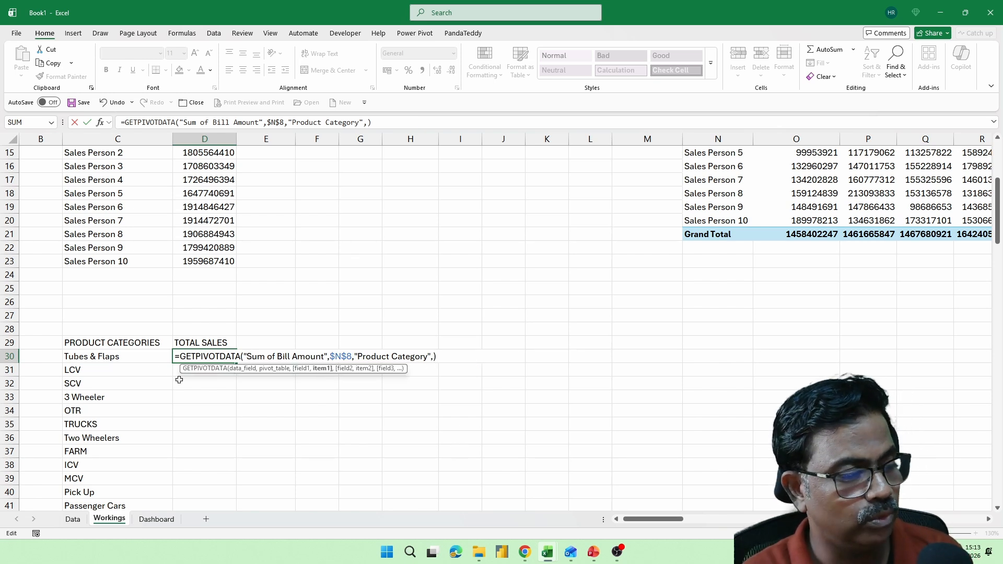
left_click(117, 361)
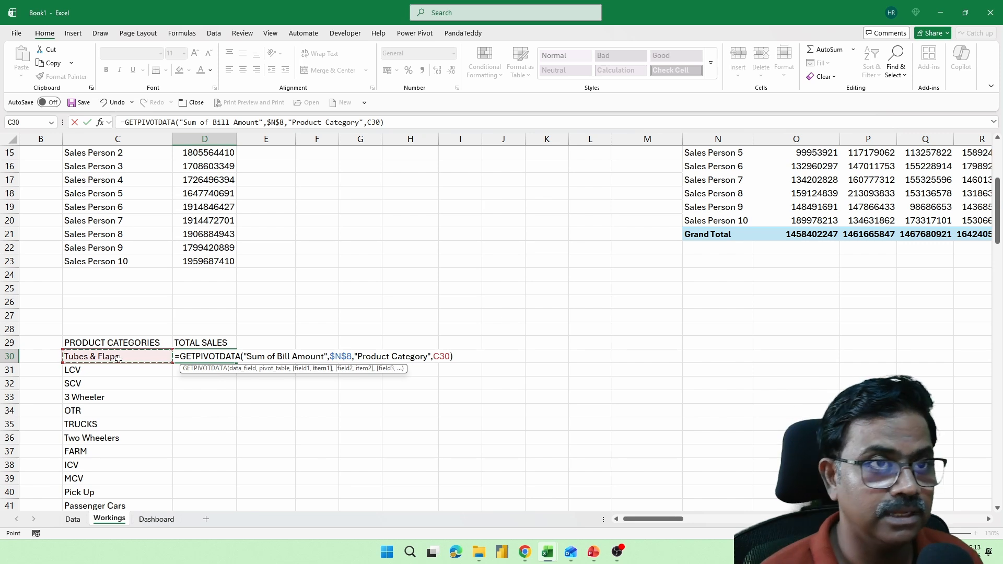
key("Return")
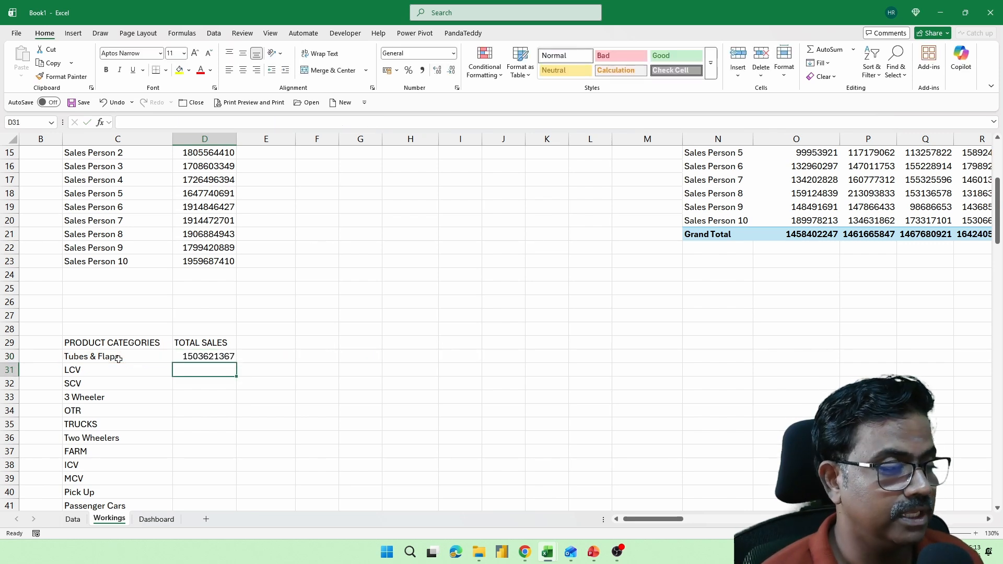
left_click(230, 361)
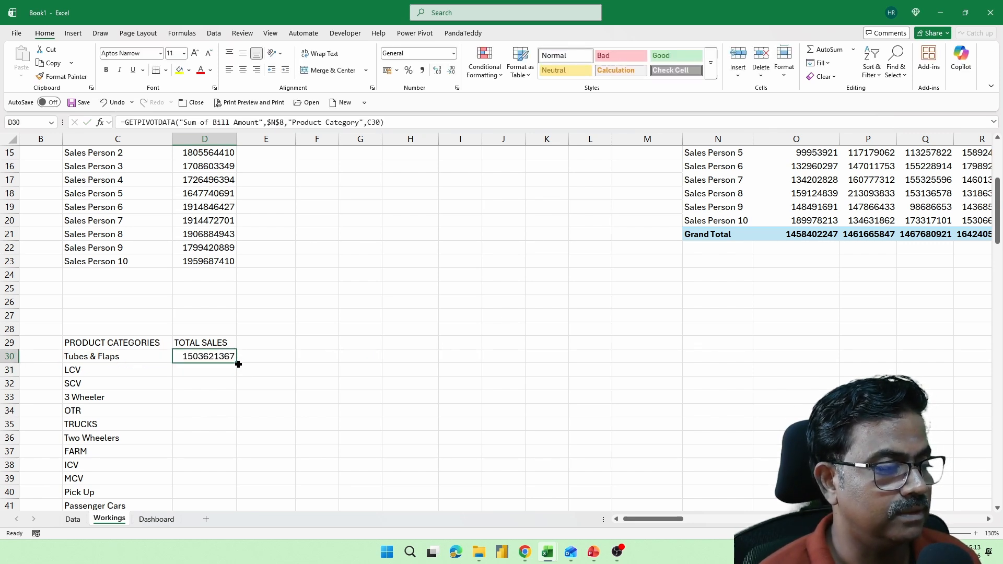
double_click(238, 364)
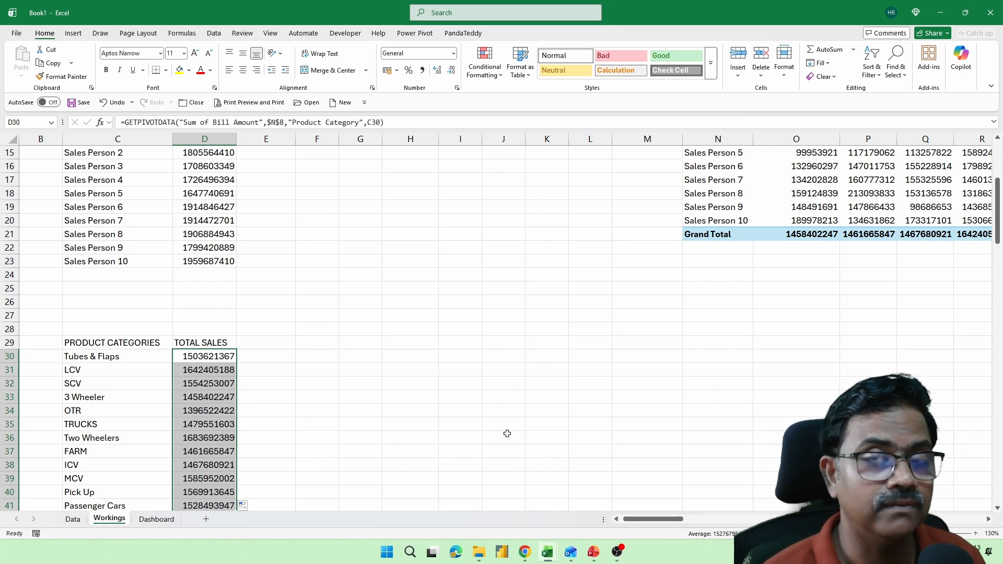
left_click(228, 360)
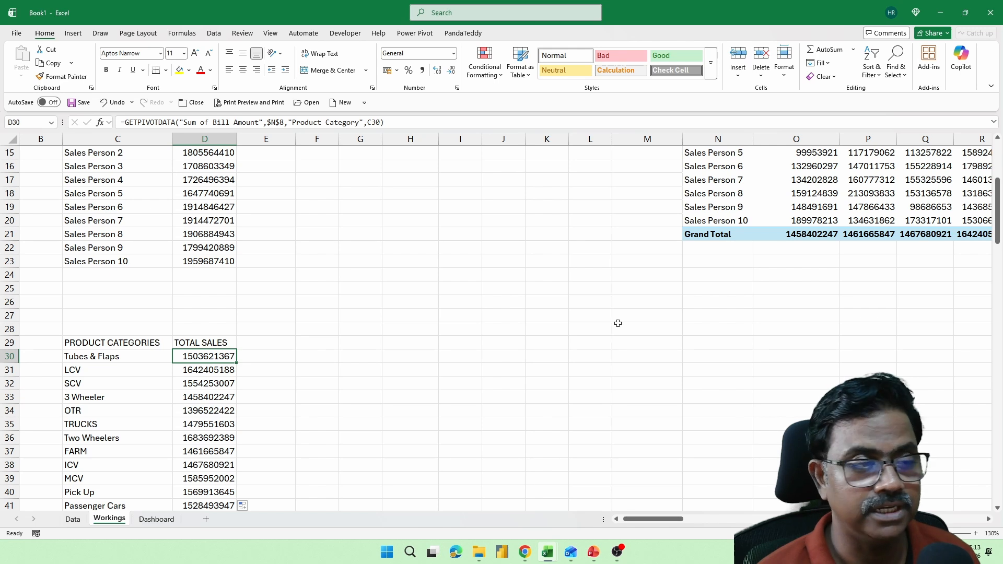
- Toggle the Generate GetPivotData option for the PivotTable in the Workings sheet
left_click(743, 194)
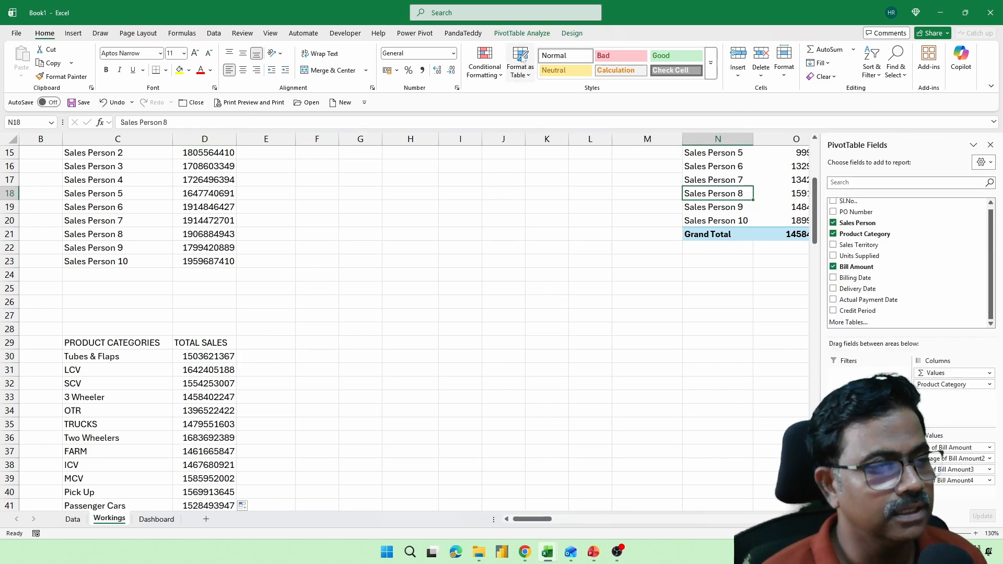
left_click(522, 32)
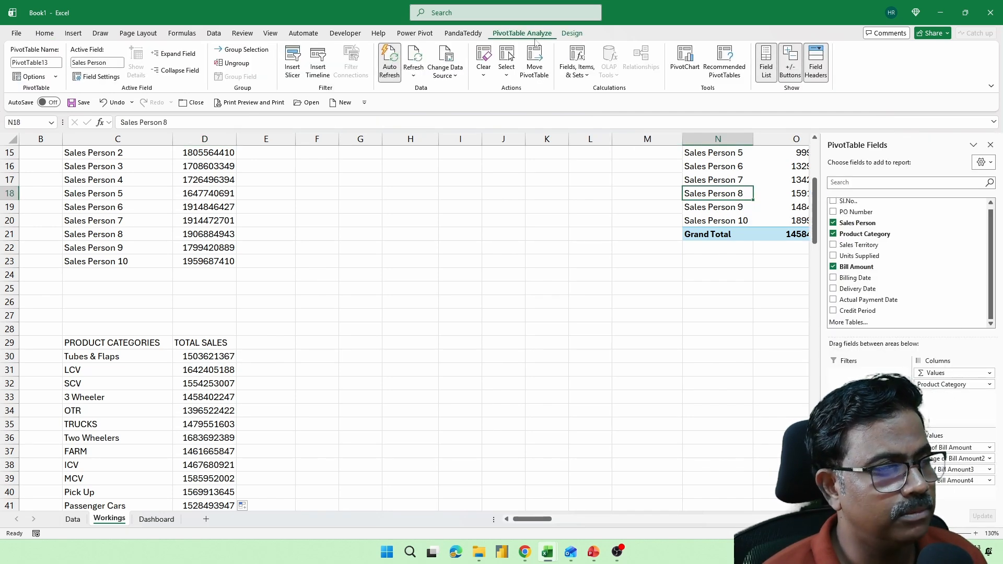
left_click(56, 77)
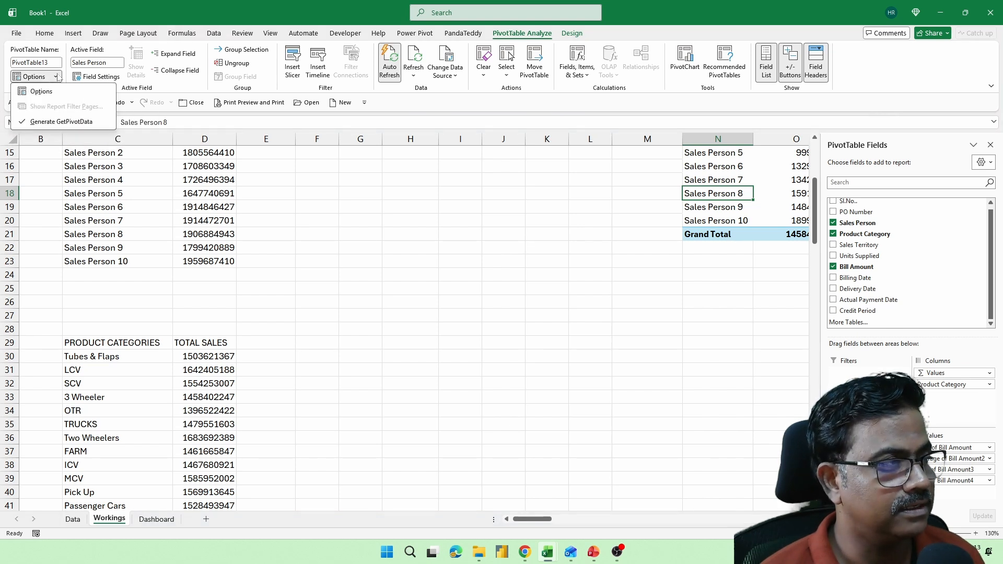
left_click(51, 124)
left_click(375, 247)
left_click(714, 196)
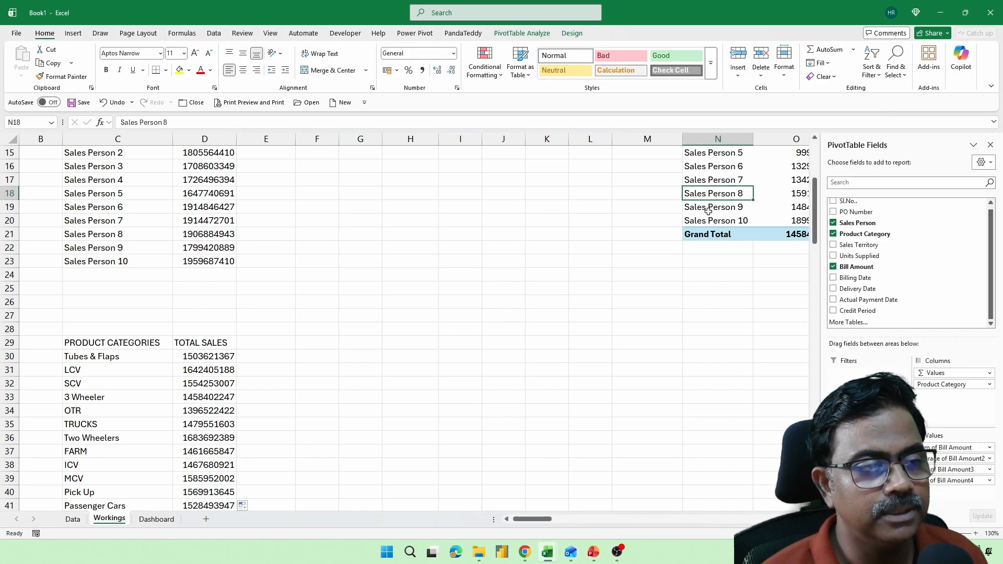
- Examine which Workings cells the four KPI shapes on the Dashboard sheet are linked to
left_click(156, 520)
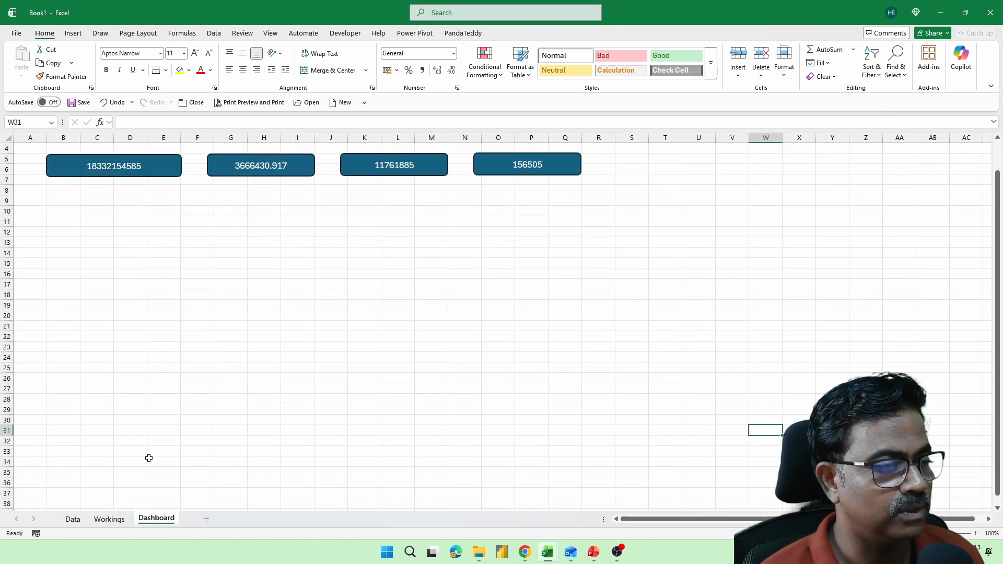
left_click(168, 170)
left_click(270, 169)
left_click(374, 172)
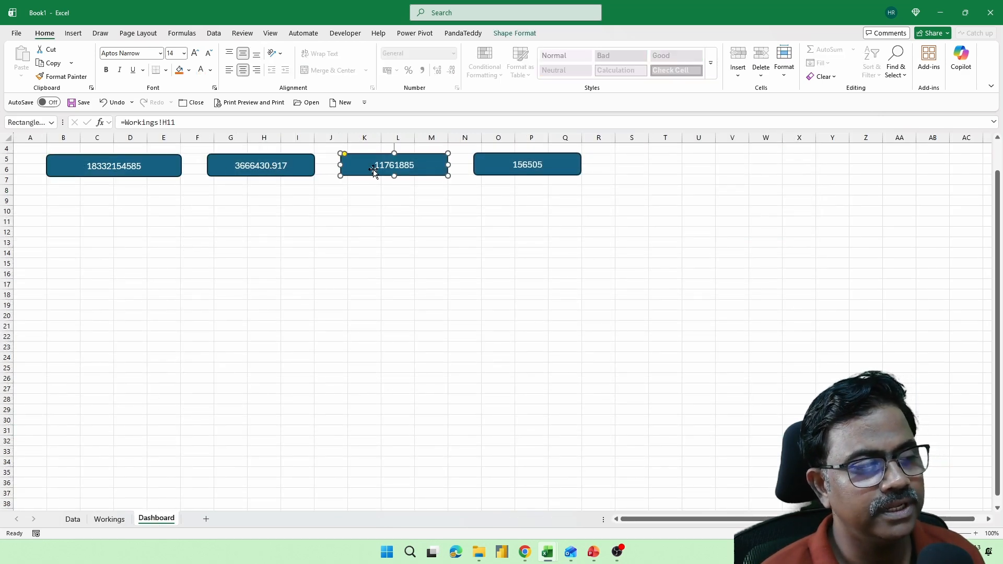
left_click(476, 172)
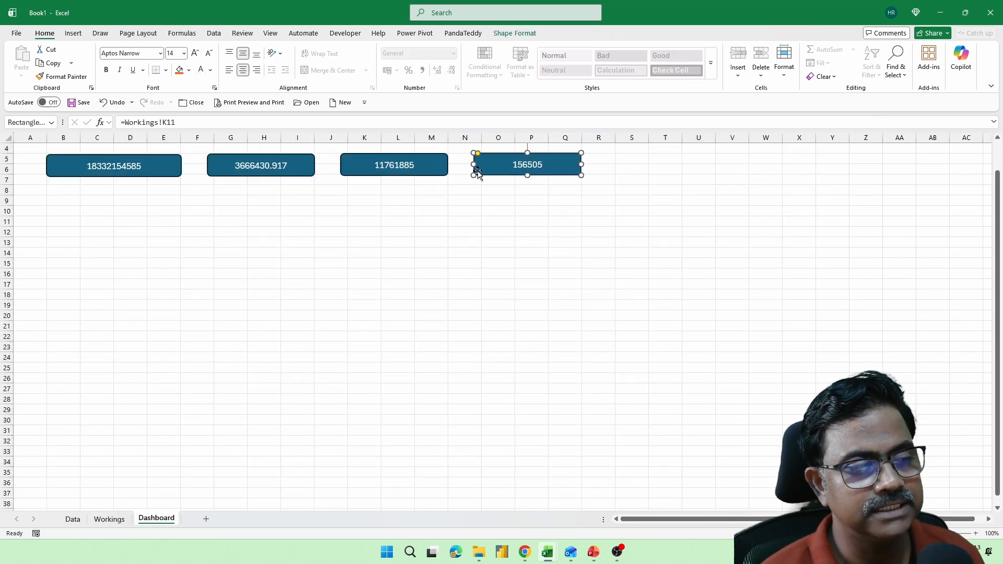
- Re-enter the first KPI shape's link on the Dashboard sheet as =Workings!C11 to show the total sales
left_click(165, 174)
left_click_drag(178, 122, 91, 121)
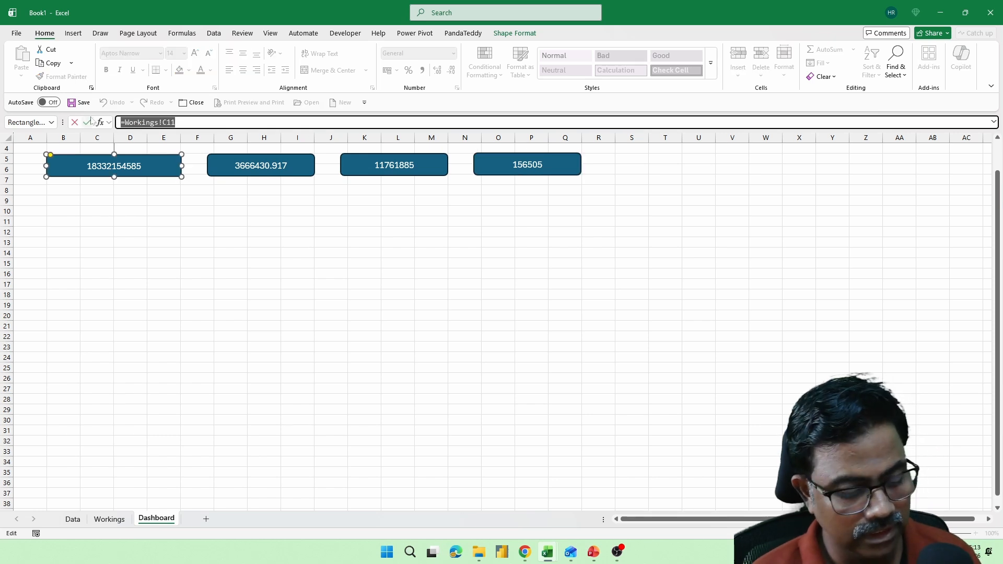
type("=")
left_click(109, 519)
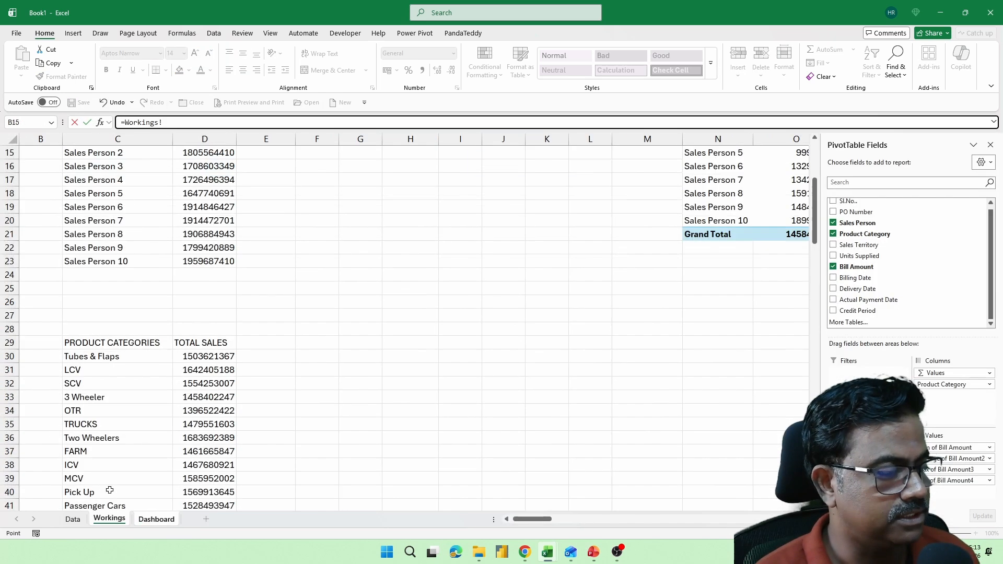
scroll(100, 352, "up", 5)
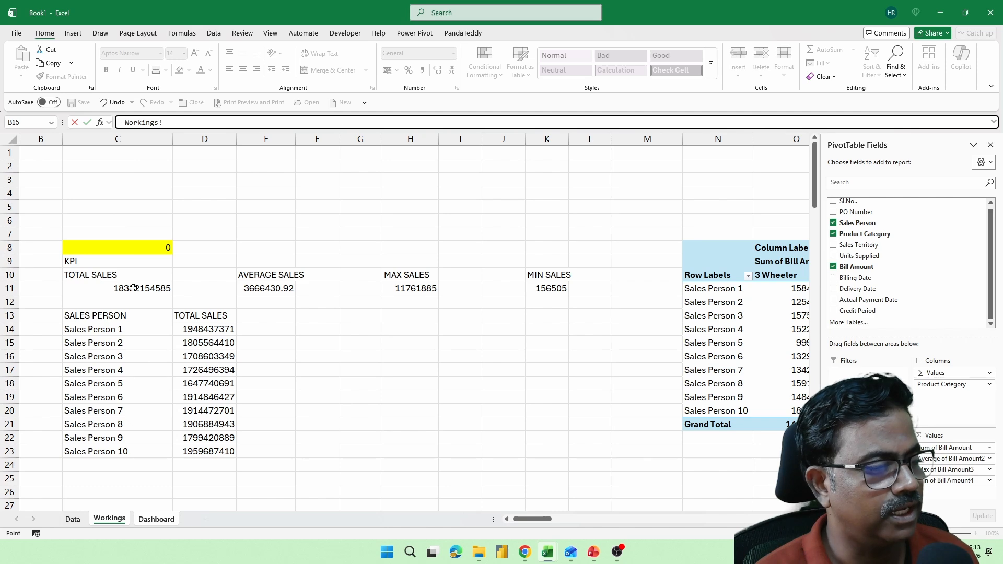
left_click(133, 288)
key("Return")
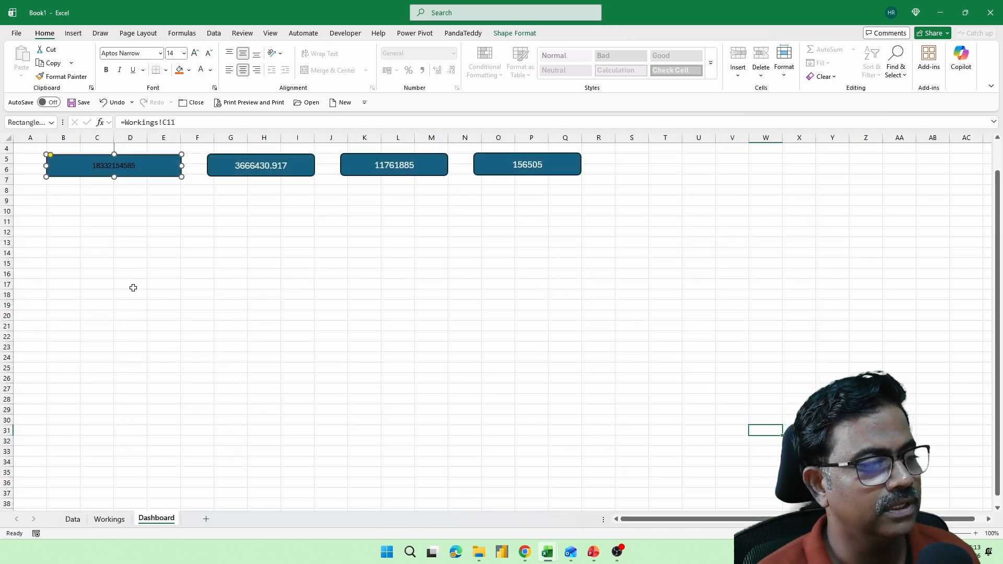
- Set the first KPI shape's text to white and enlarge it to 14 pt like the other shapes
left_click(201, 69)
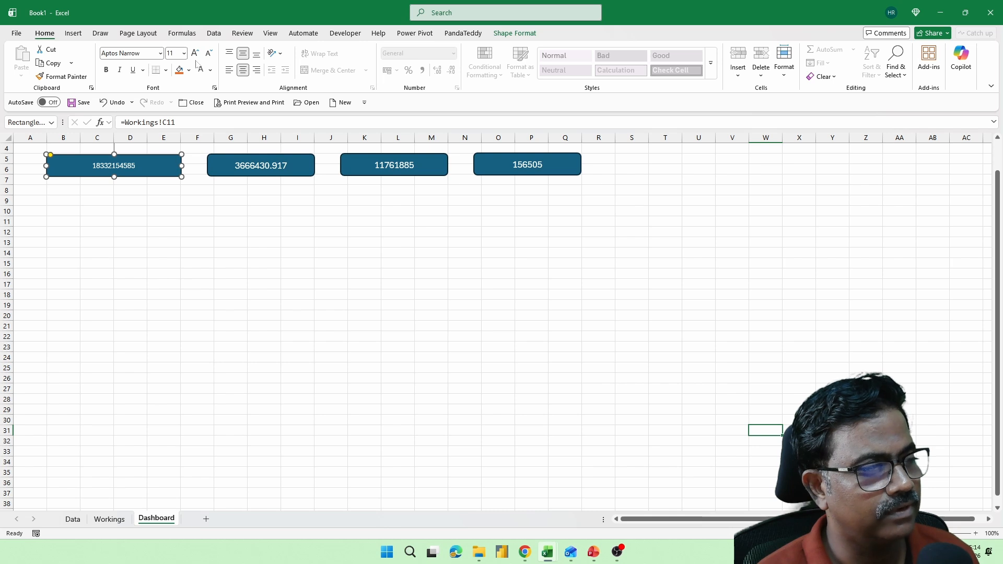
left_click(195, 54)
left_click(195, 53)
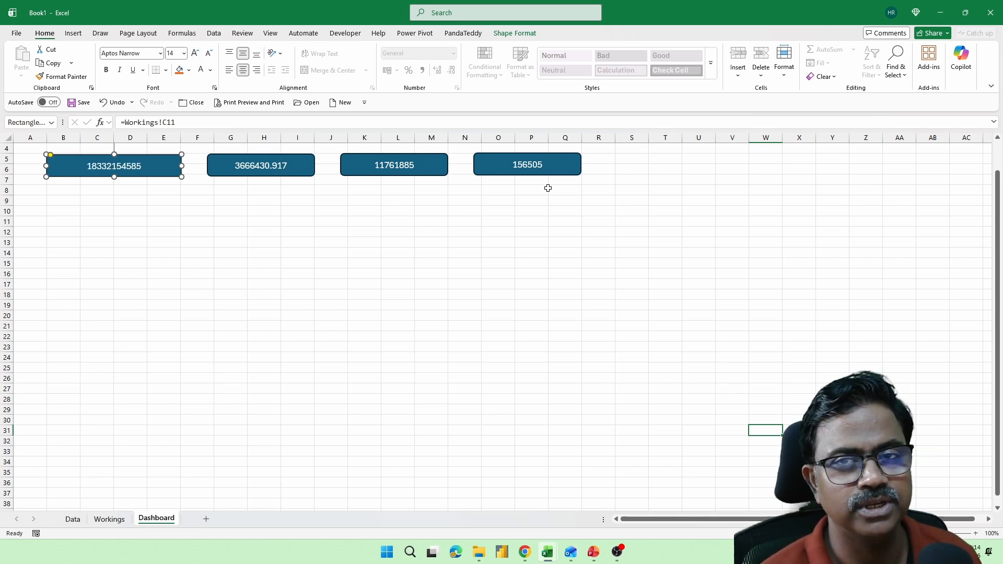
- Insert a recommended Clustered Column chart from the sales person totals in C13:D23 of the Workings sheet
left_click(109, 519)
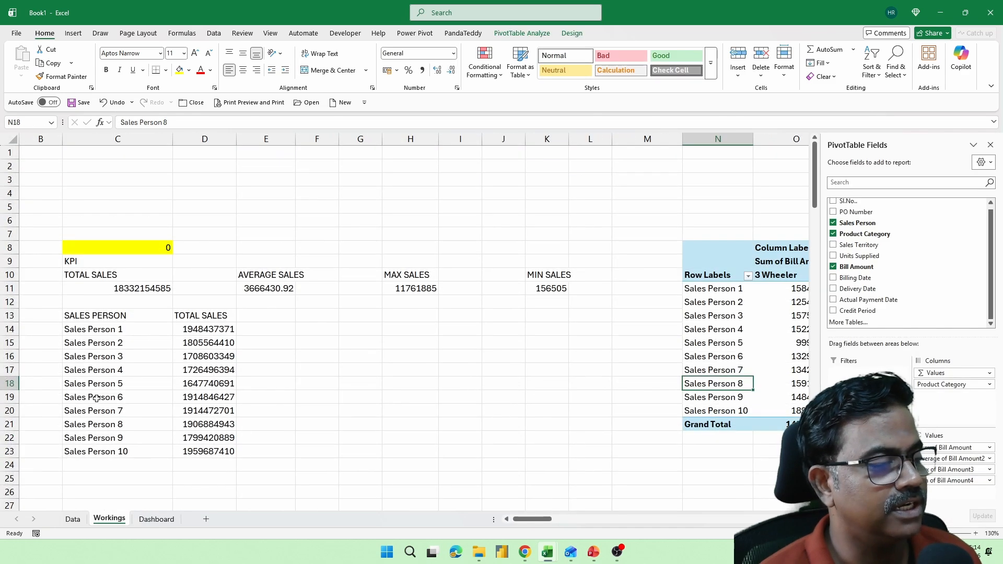
left_click_drag(104, 323, 230, 453)
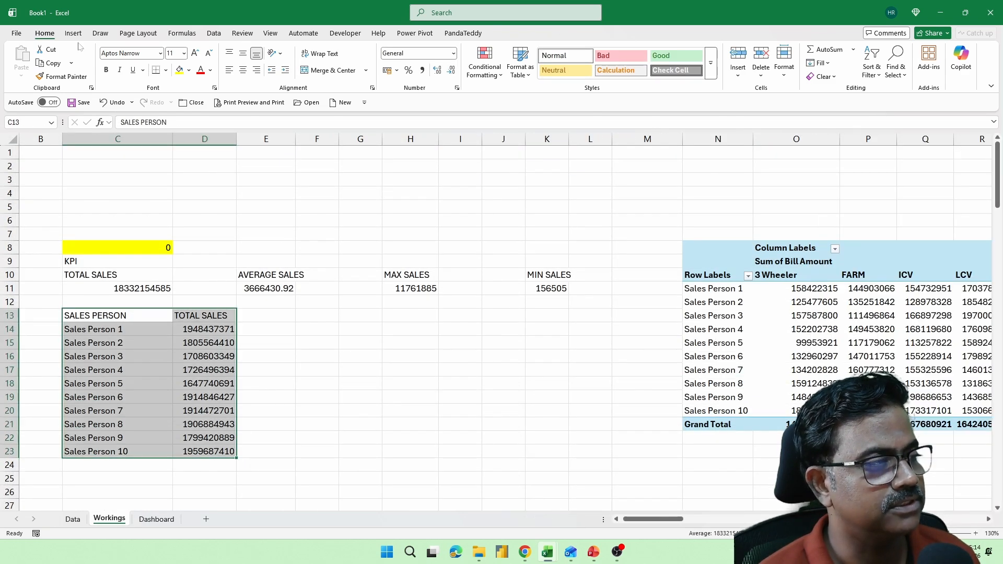
left_click(73, 33)
left_click(342, 61)
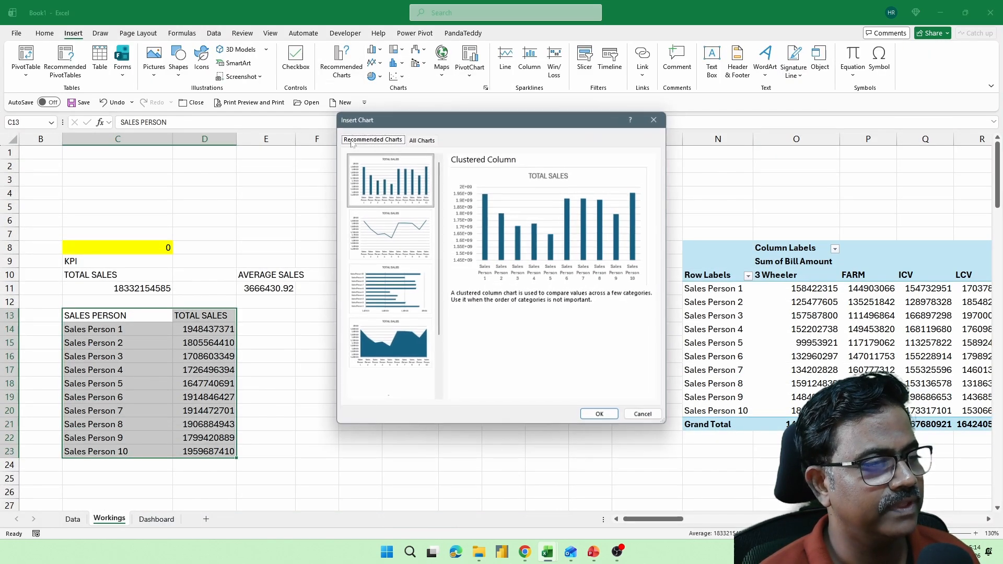
left_click(583, 417)
- Insert a recommended Clustered Column chart from the product category totals in C29:D41
scroll(248, 394, "down", 4)
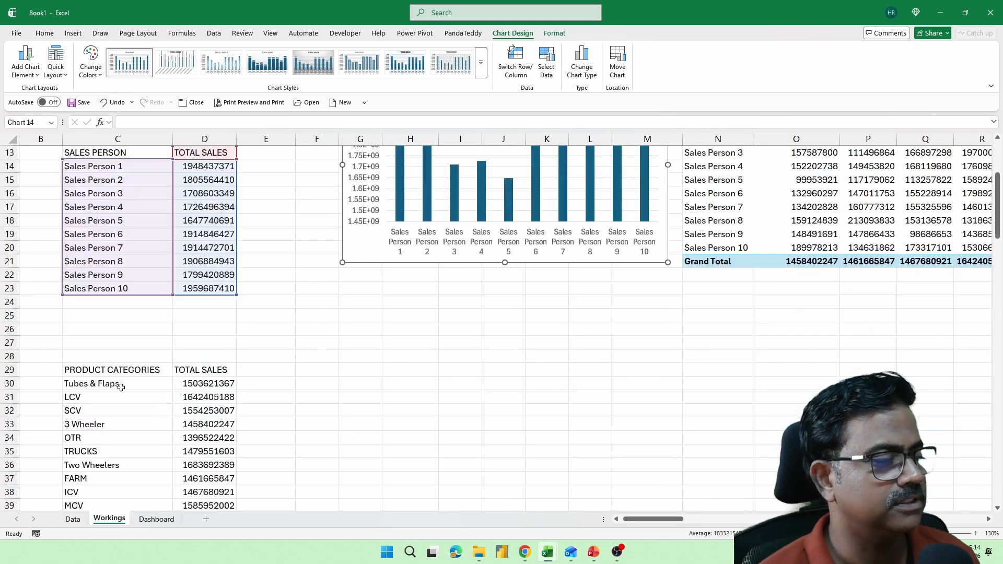
left_click(103, 369)
left_click_drag(103, 370, 219, 479)
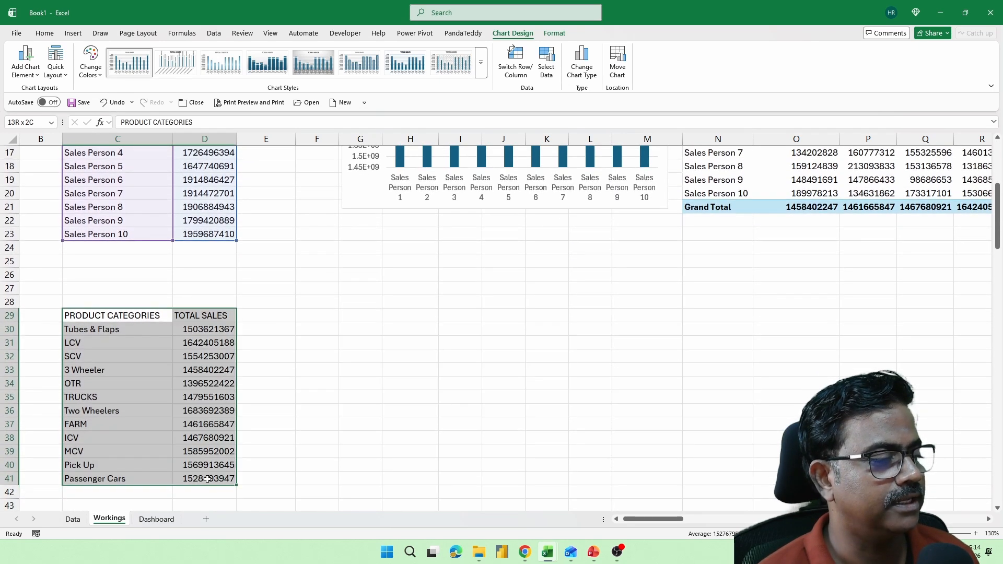
left_click(73, 33)
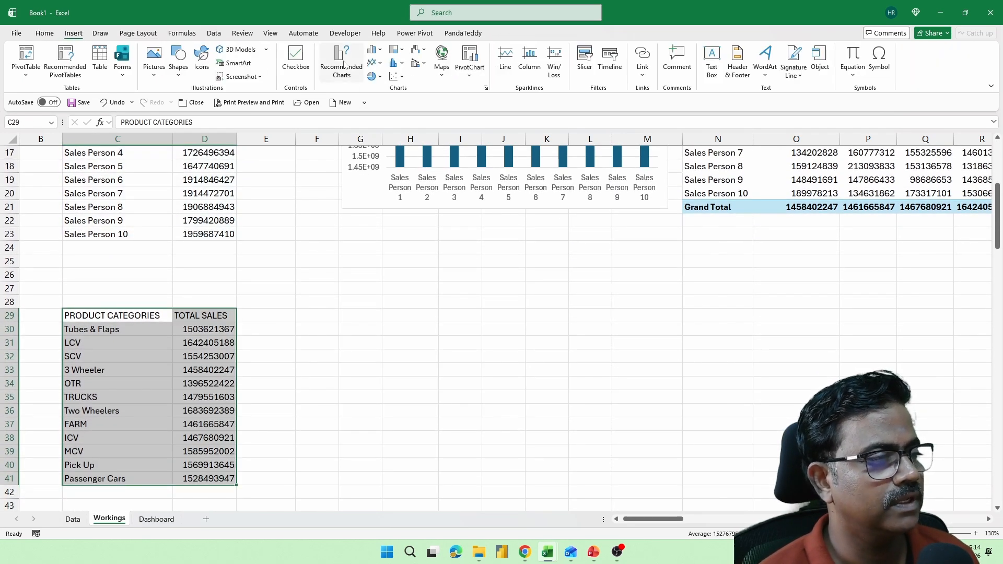
left_click(341, 62)
double_click(395, 180)
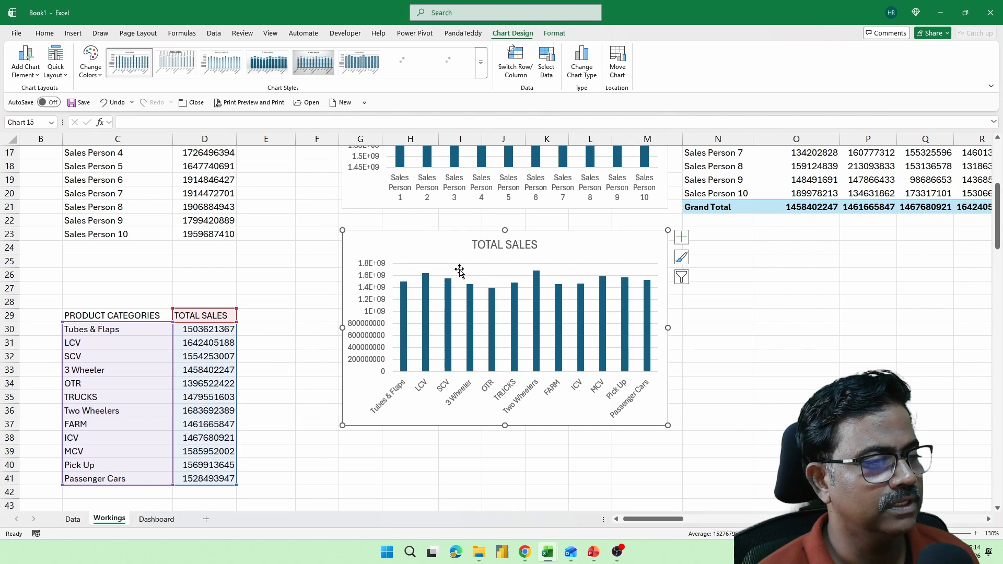
- Move both TOTAL SALES charts from the Workings sheet to the Dashboard sheet, placing them at B9 below the KPI shapes
left_click(386, 205)
left_click(385, 244, "ctrl")
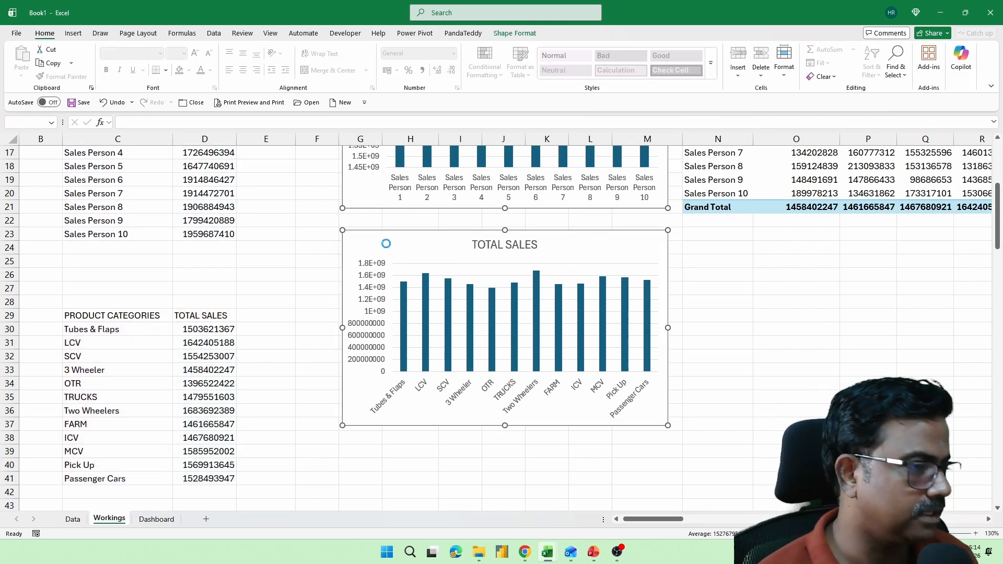
key("ctrl+x")
left_click(157, 518)
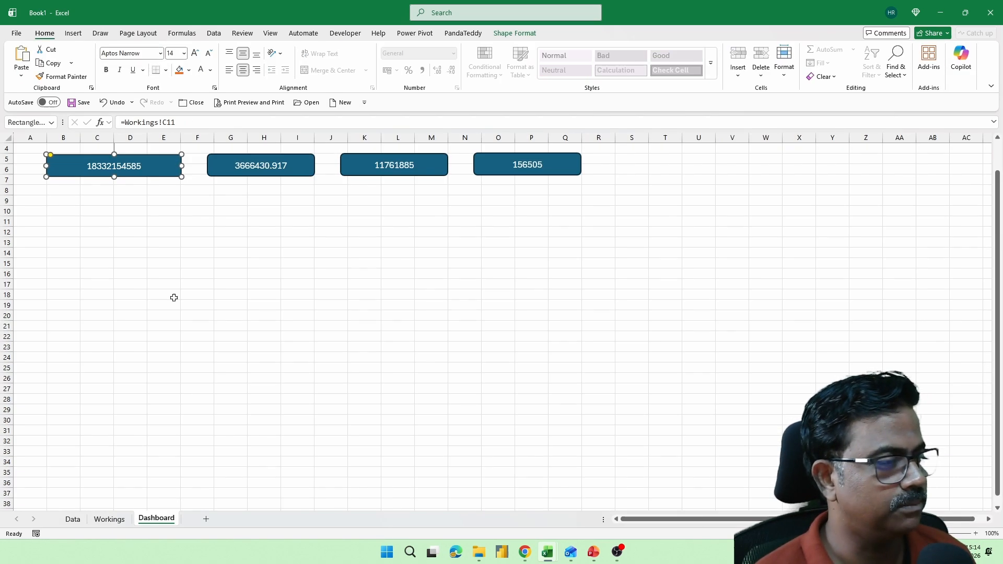
left_click(72, 204)
key("ctrl+v")
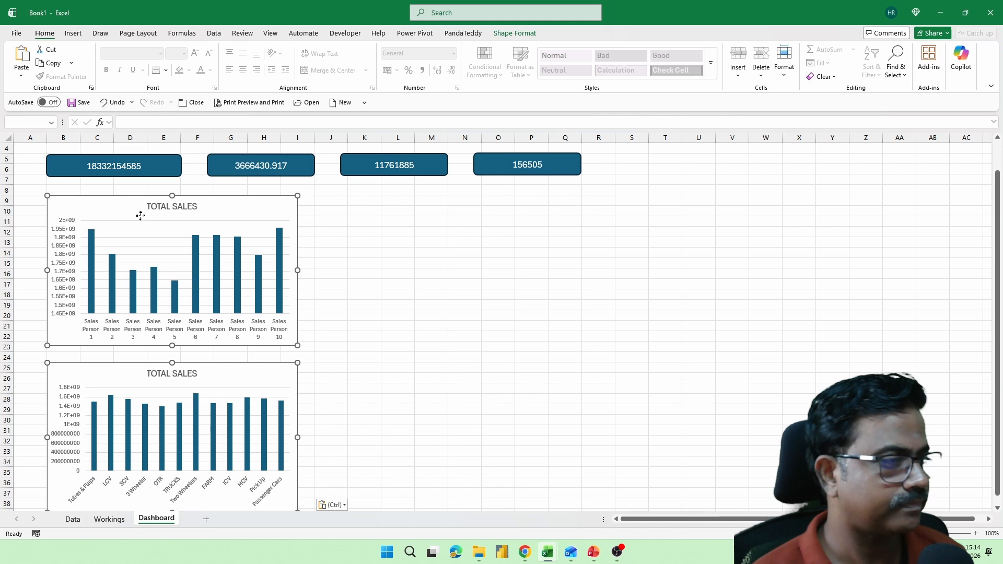
- Place the product category chart beside the sales person chart and widen it slightly to fit under the last two KPI shapes
left_click(470, 402)
left_click_drag(280, 380, 554, 211)
left_click_drag(332, 268, 319, 268)
- Delete the vertical value axis from both TOTAL SALES charts
left_click(338, 280)
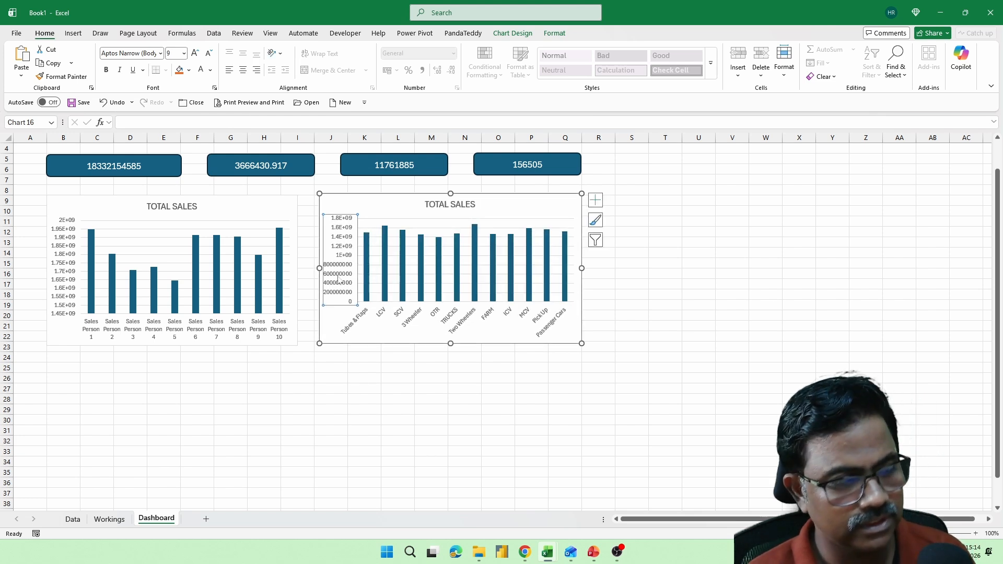
key("Delete")
left_click(65, 276)
key("Delete")
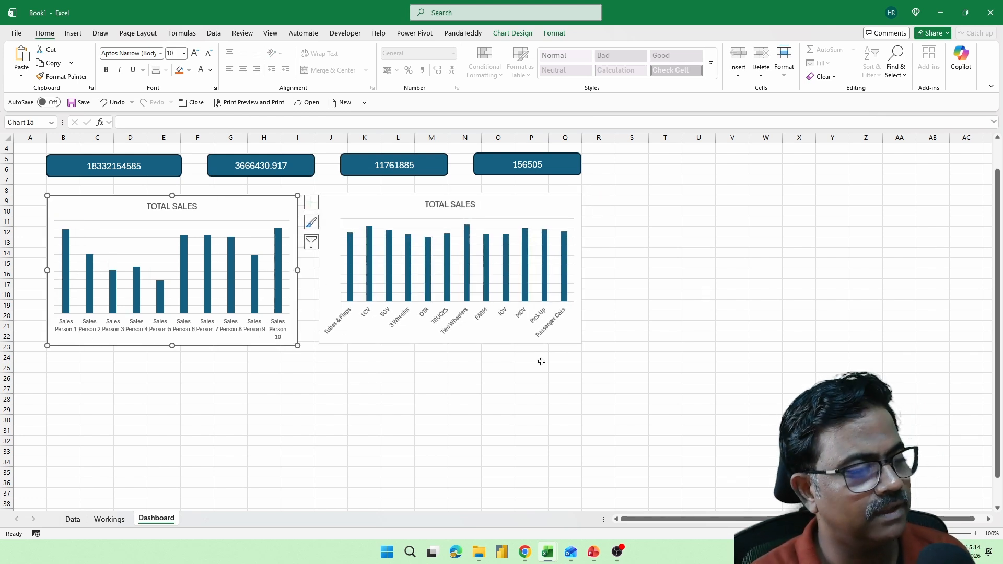
left_click(613, 323)
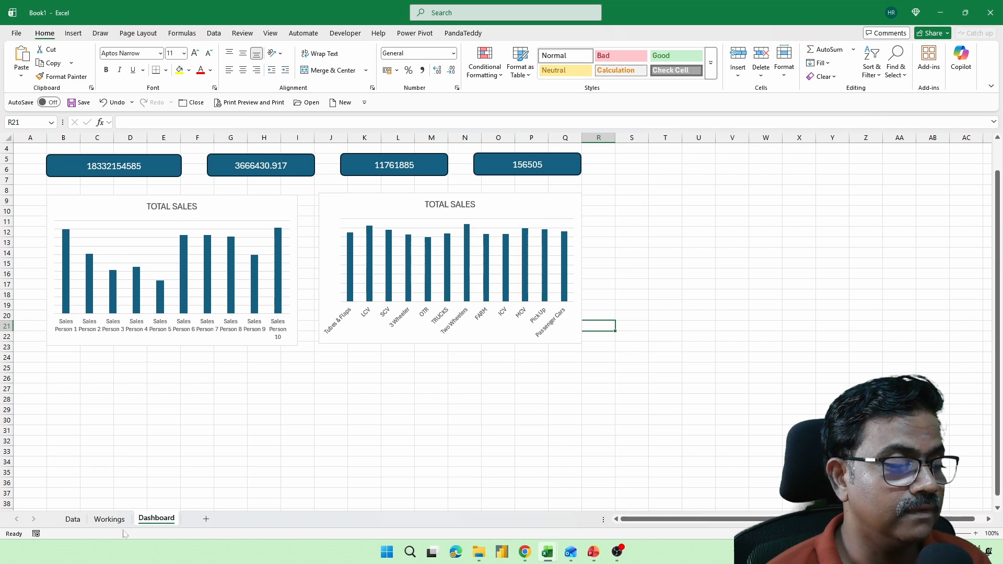
- Insert a Sales Territory slicer for the pivot table on the Workings sheet
left_click(109, 520)
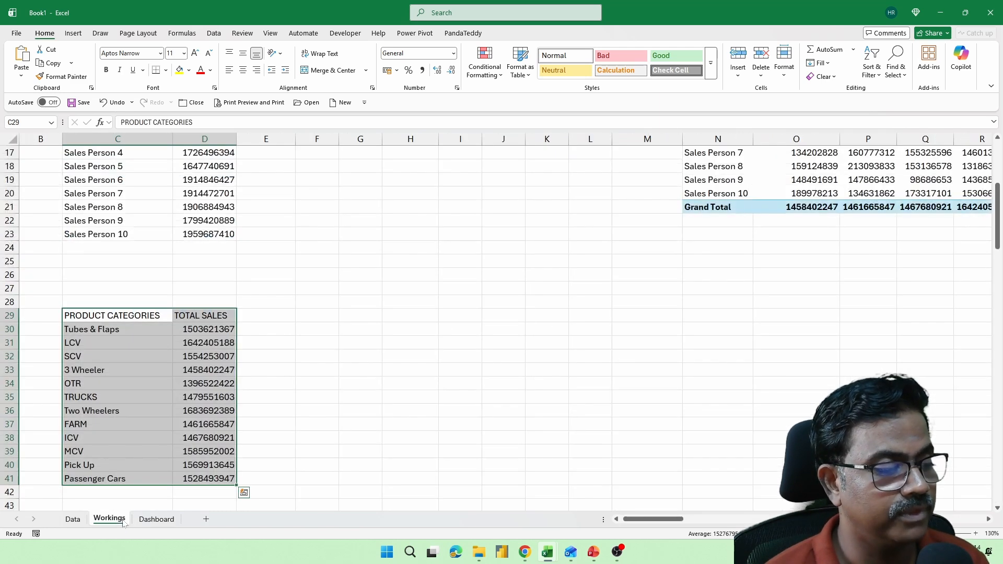
scroll(656, 365, "up", 4)
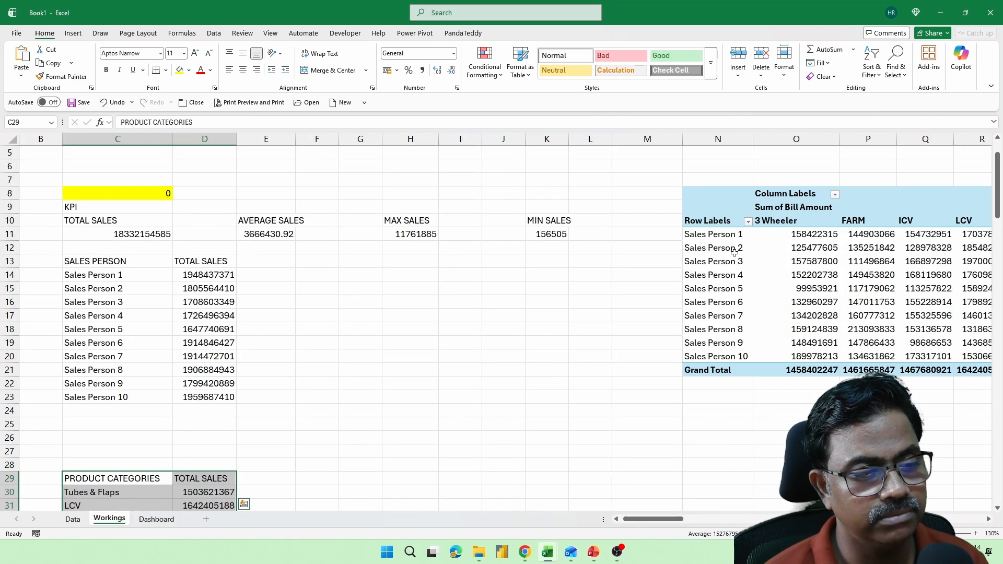
left_click(735, 252)
left_click(522, 33)
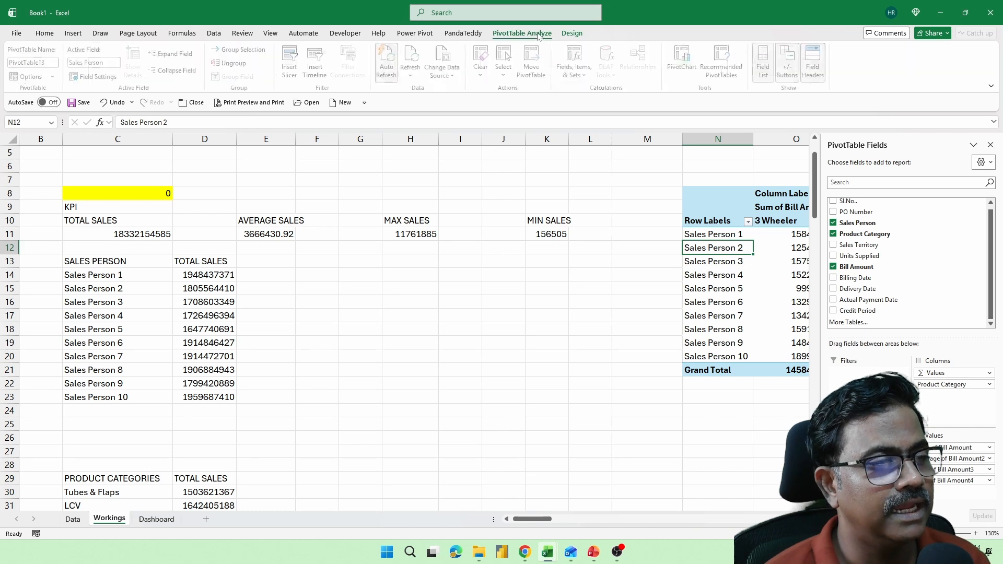
left_click(291, 71)
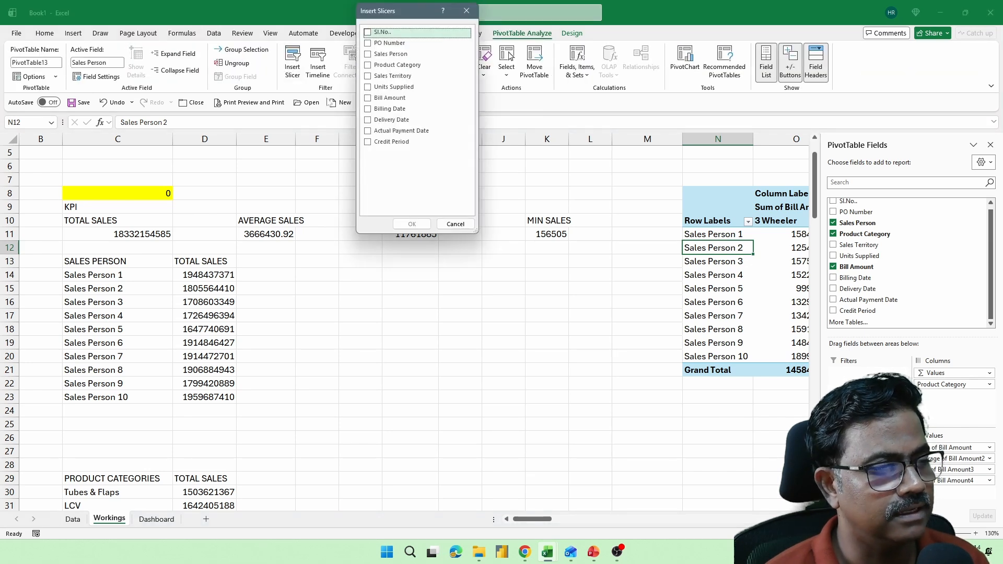
left_click(369, 77)
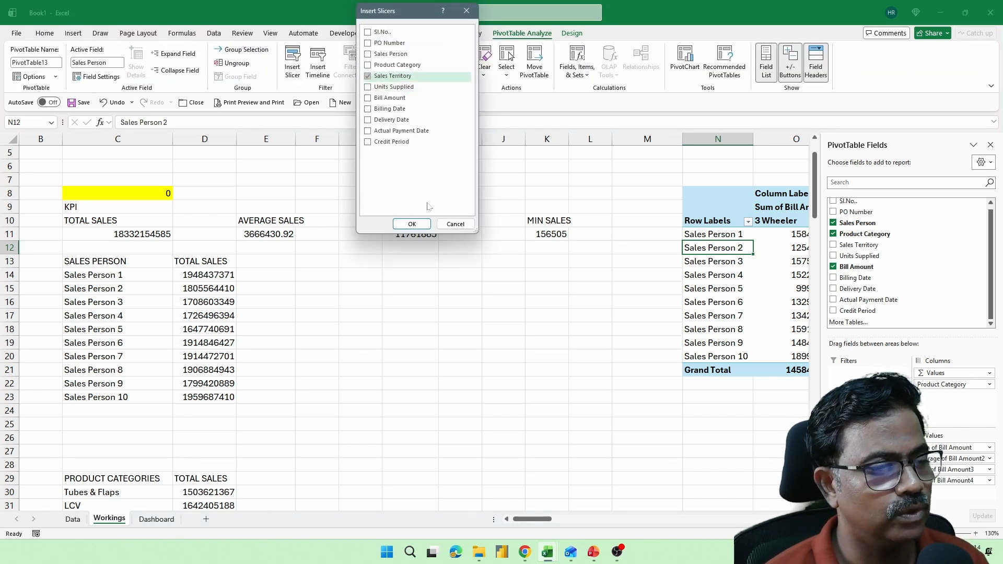
left_click(411, 223)
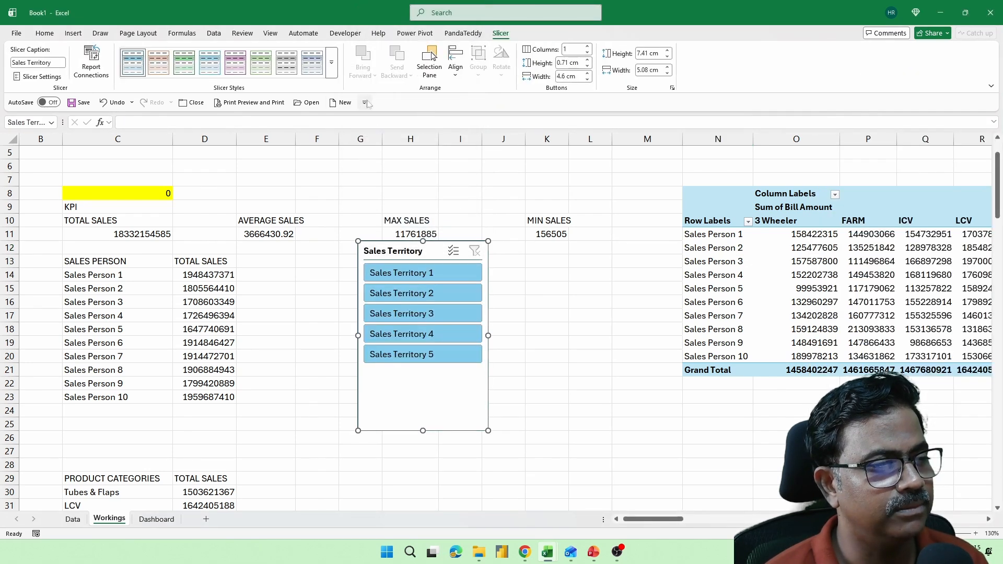
- Insert a Billing Date timeline for the same pivot table and set its time level to years
left_click(732, 248)
left_click(516, 35)
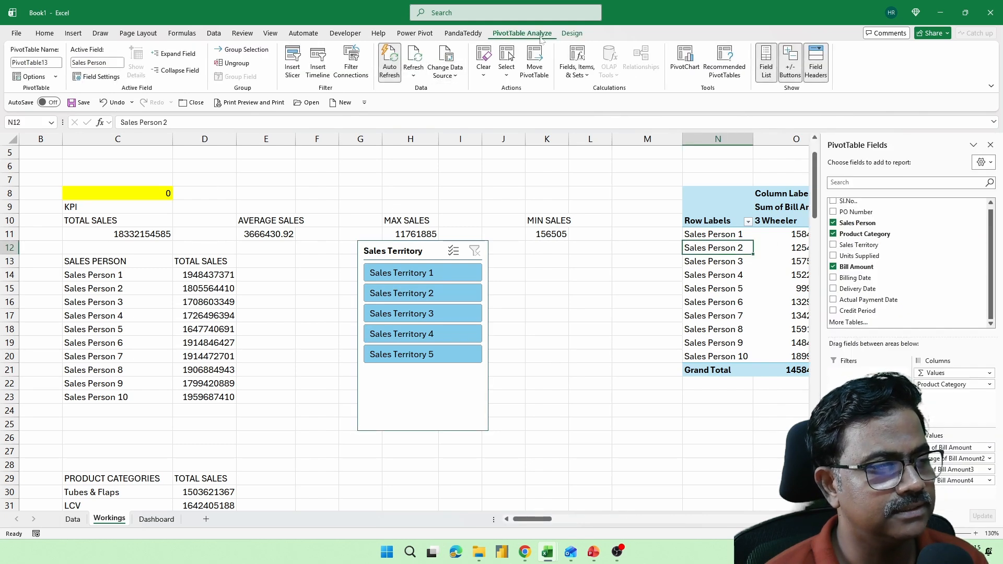
left_click(319, 63)
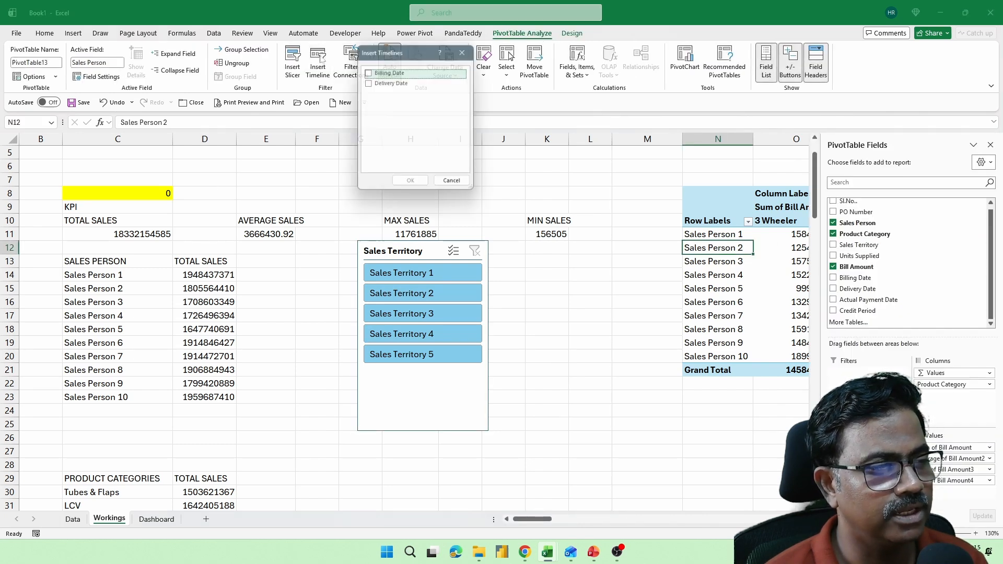
left_click(368, 72)
left_click(411, 184)
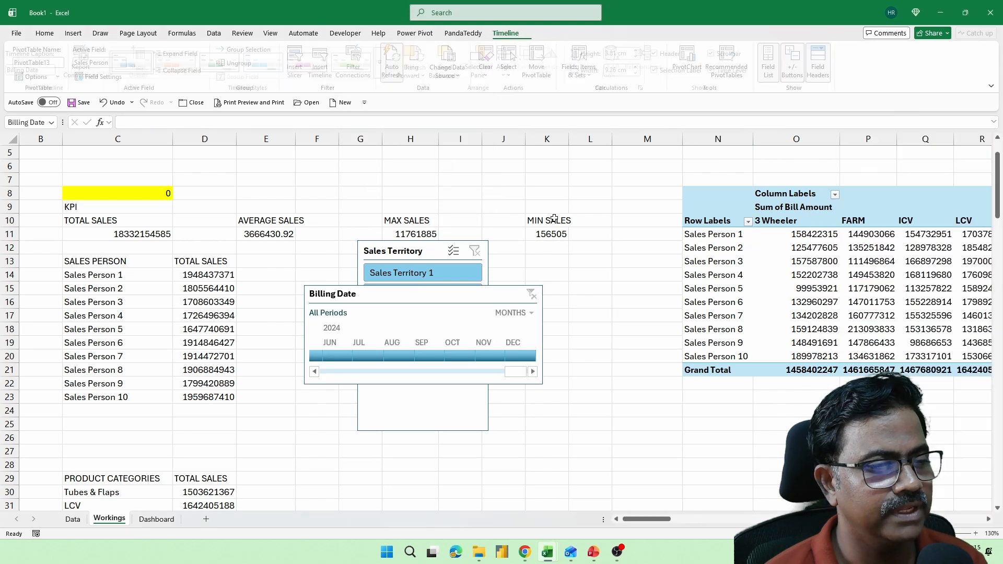
left_click(513, 313)
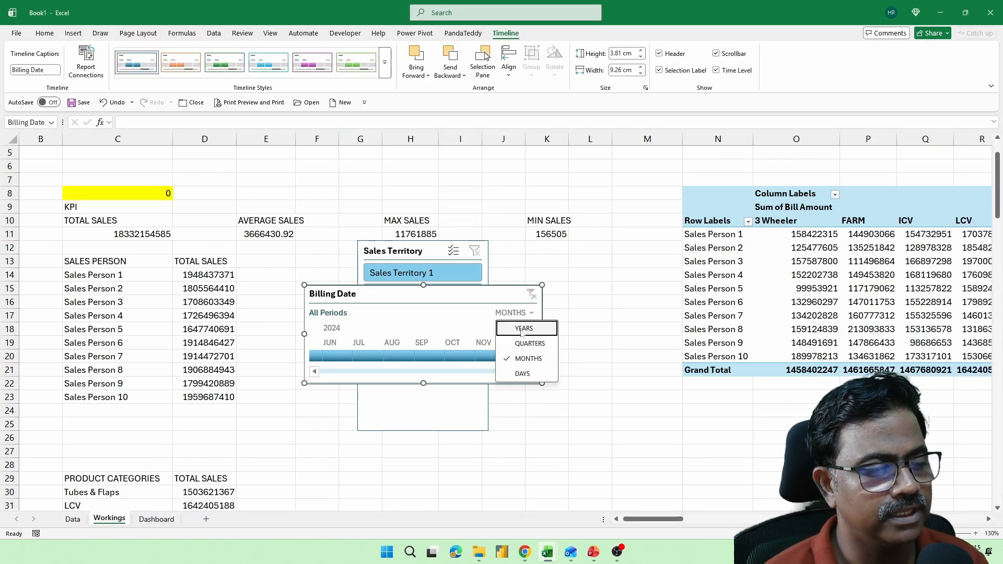
left_click(524, 329)
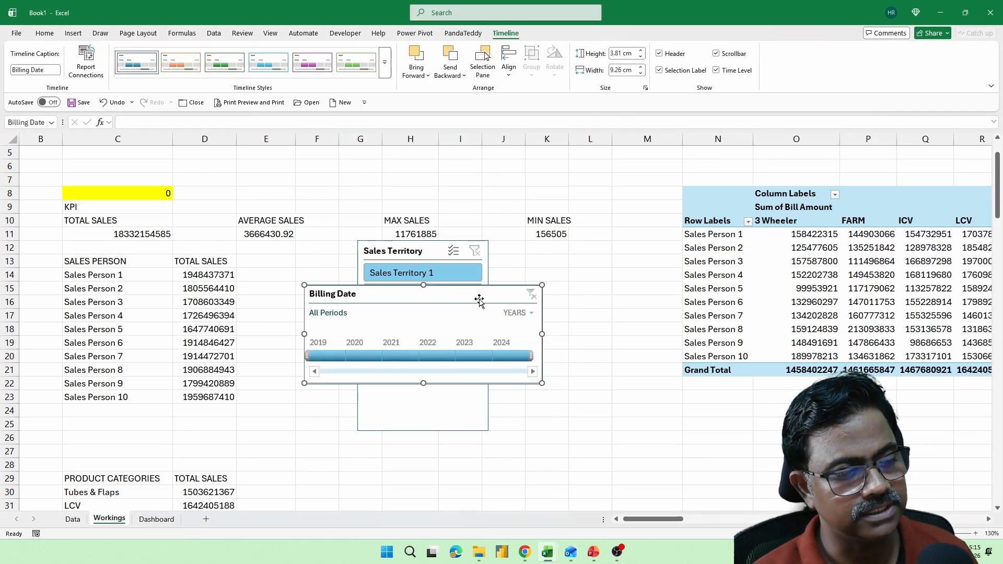
- Move the Billing Date timeline and Sales Territory slicer together from the Workings sheet to the Dashboard sheet
left_click(429, 253, "ctrl")
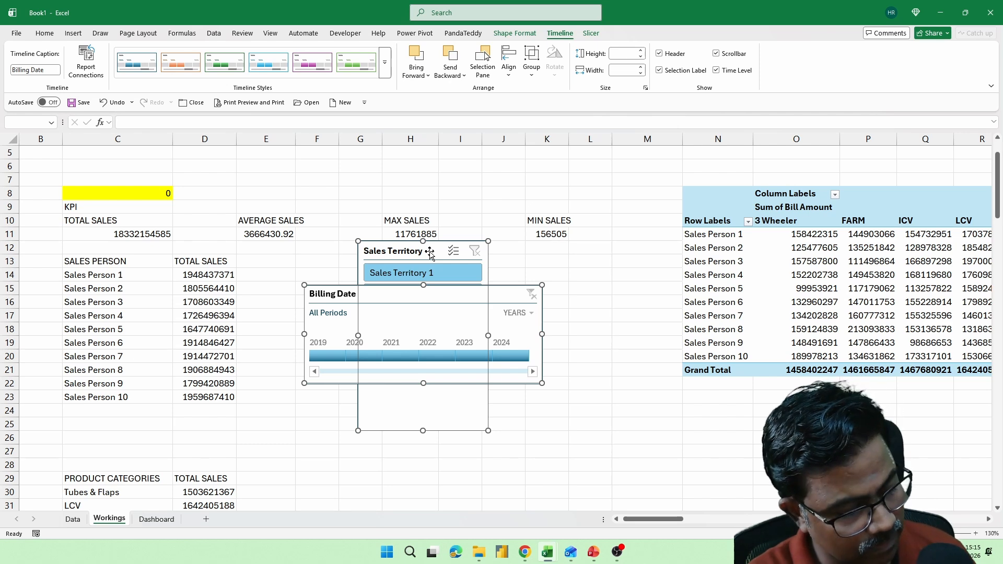
key("ctrl+x")
left_click(180, 520)
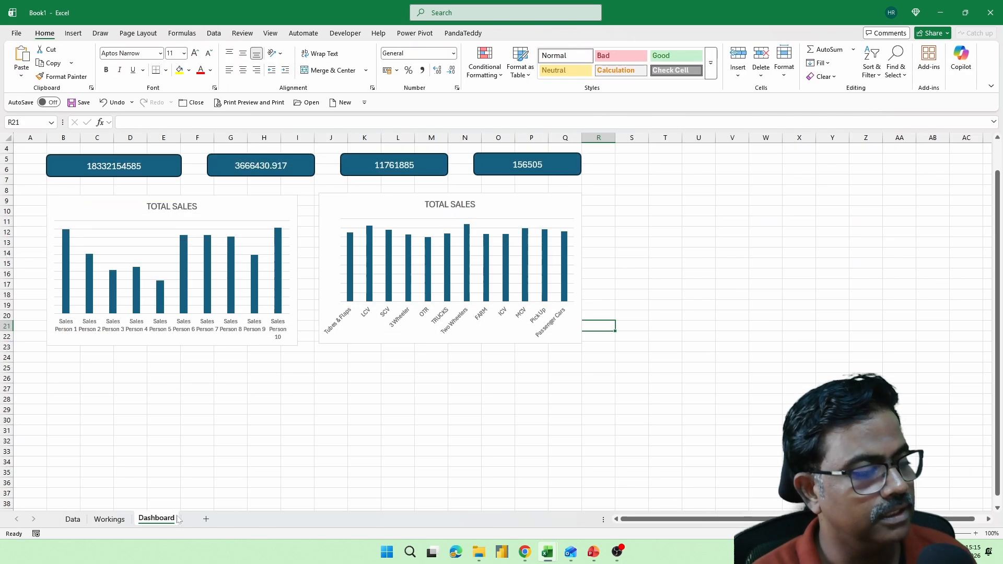
left_click(498, 382)
key("ctrl+v")
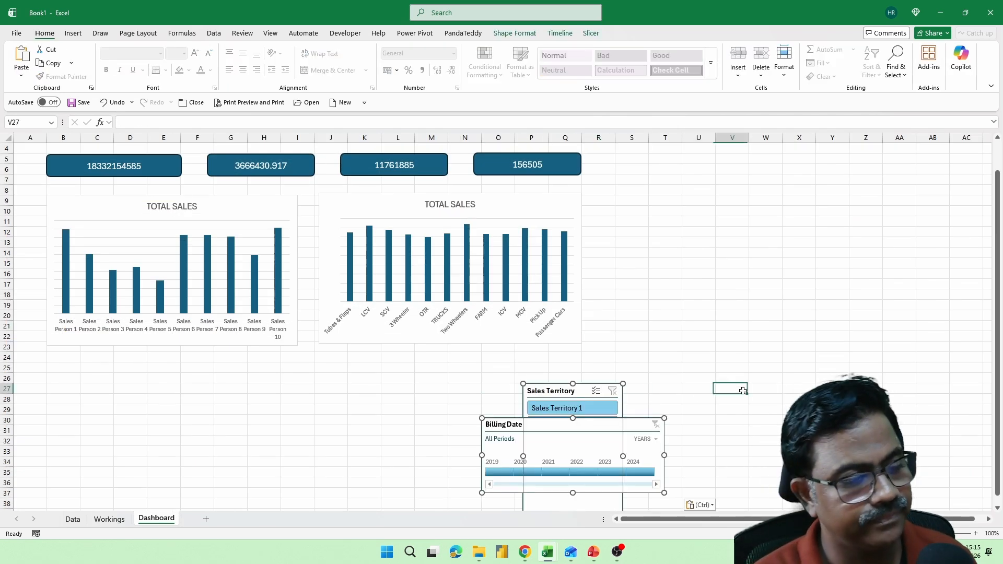
- Arrange the Billing Date timeline beside the product category chart and the Sales Territory slicer to the right of the timeline
left_click(712, 403)
left_click_drag(601, 428, 729, 238)
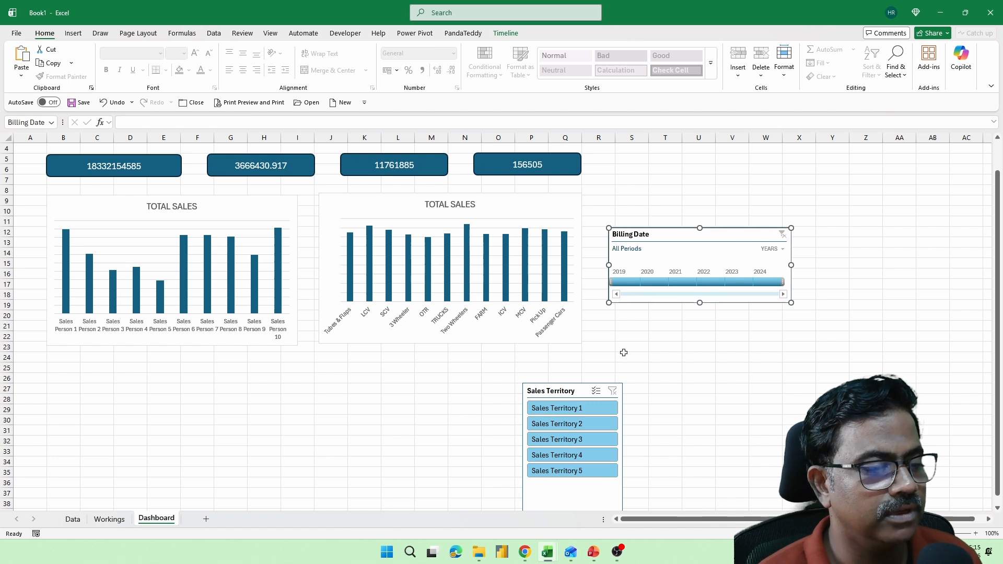
left_click_drag(578, 390, 869, 180)
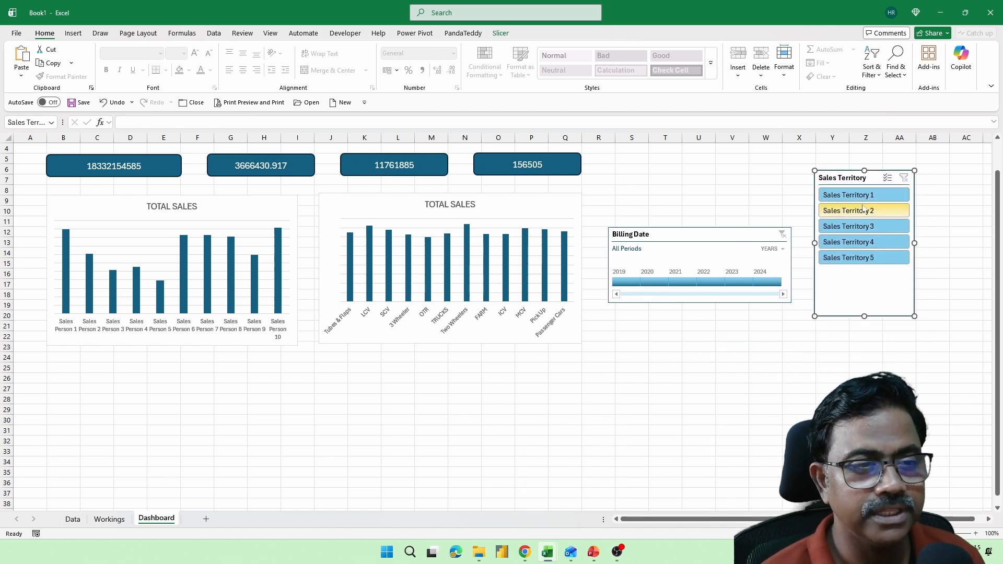
- Test the slicer by filtering the dashboard by Sales Territory 2, 4, 2 and 1 in turn
left_click(882, 212)
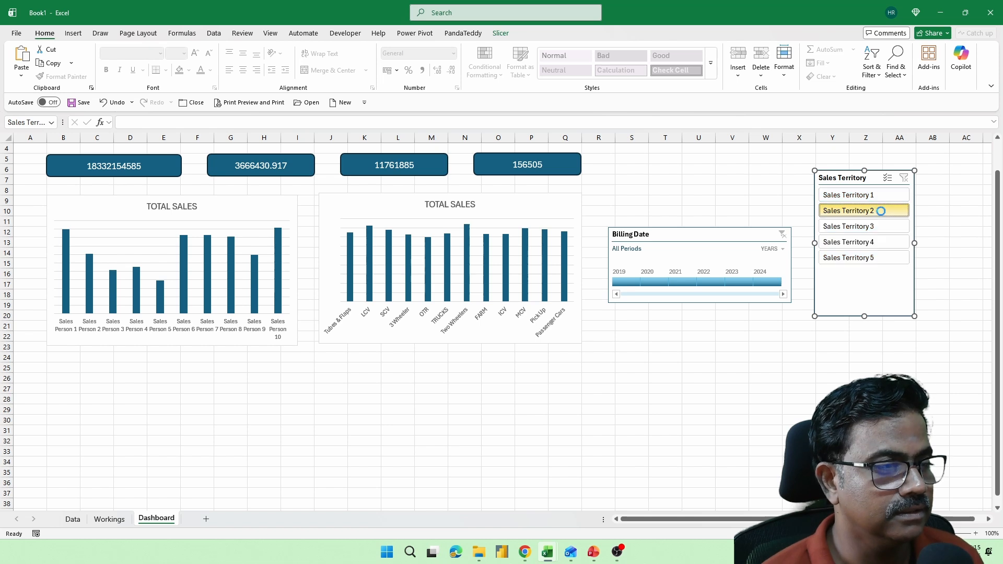
left_click(864, 242)
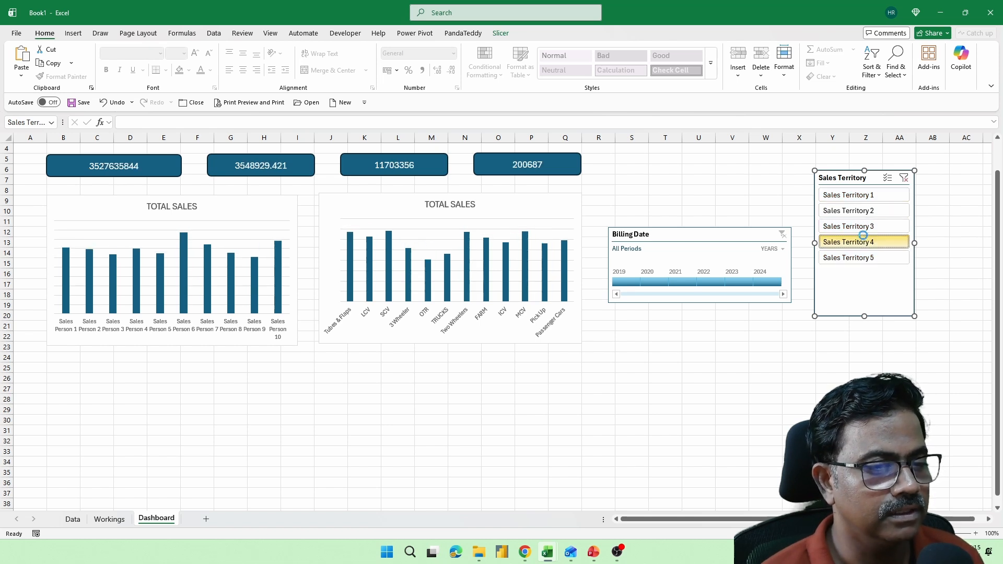
left_click(862, 210)
left_click(862, 195)
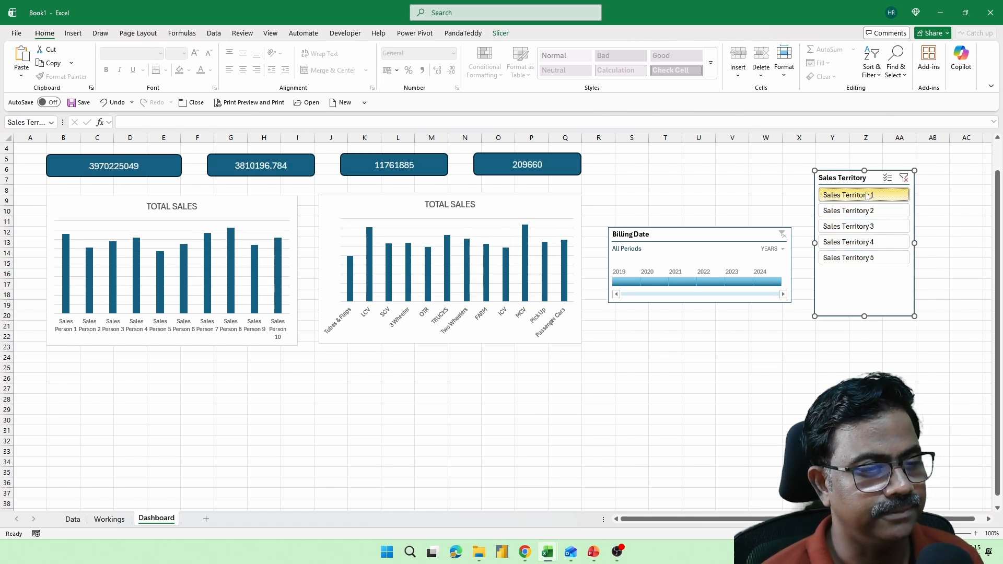
- Test combined filters with billing years 2021, 2022 and 2020 and different territories, ending on 2020 with Sales Territory 2
left_click(686, 282)
left_click(719, 282)
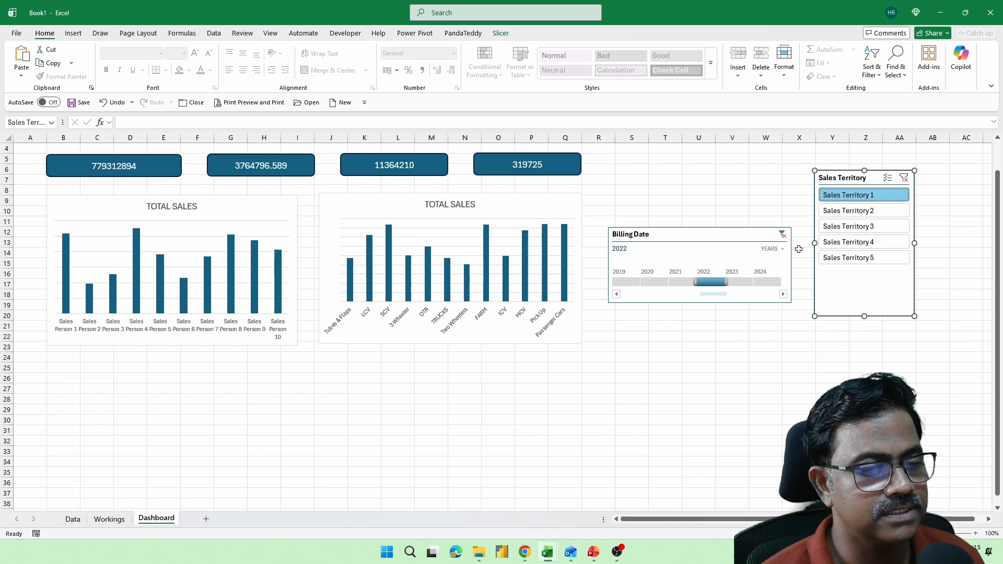
left_click(862, 210)
left_click(863, 226)
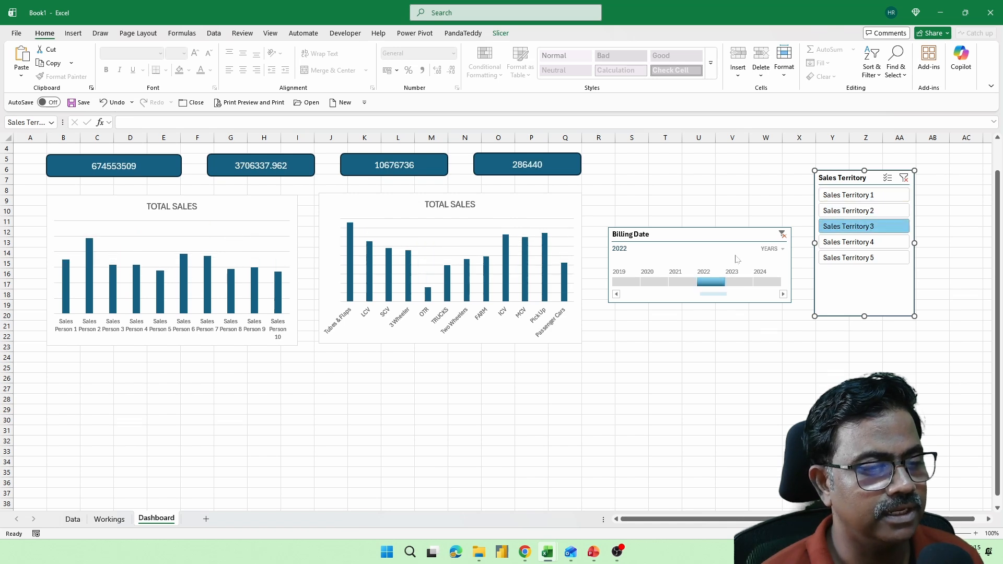
left_click(682, 283)
left_click(654, 283)
left_click(838, 242)
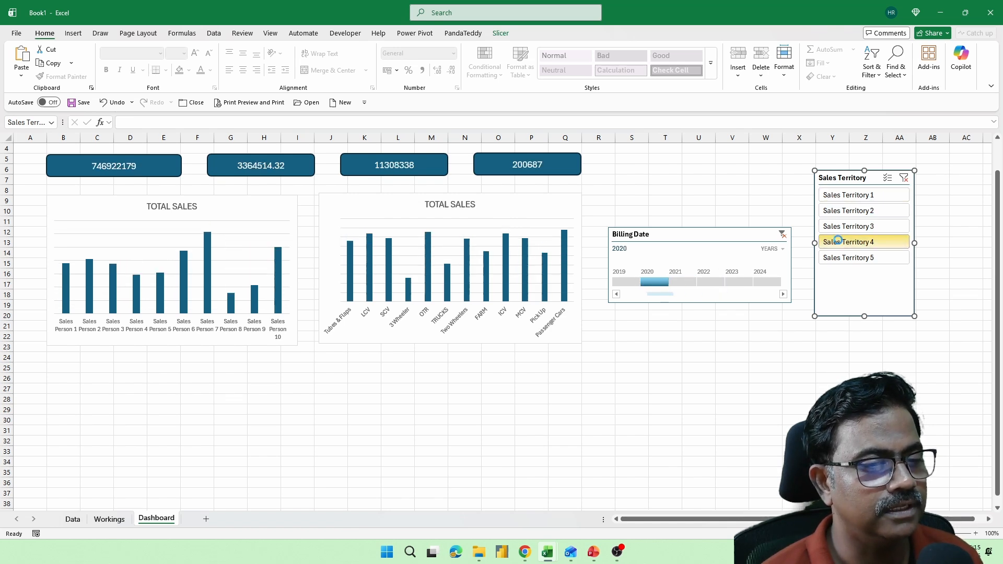
left_click(852, 211)
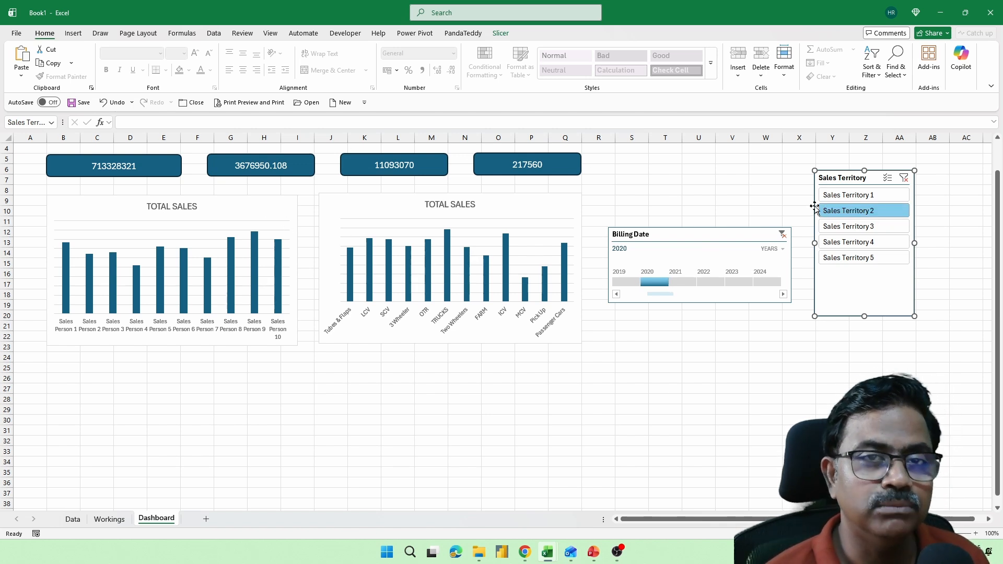
- Check which pivot tables are connected to the Billing Date timeline in its report connections
right_click(722, 240)
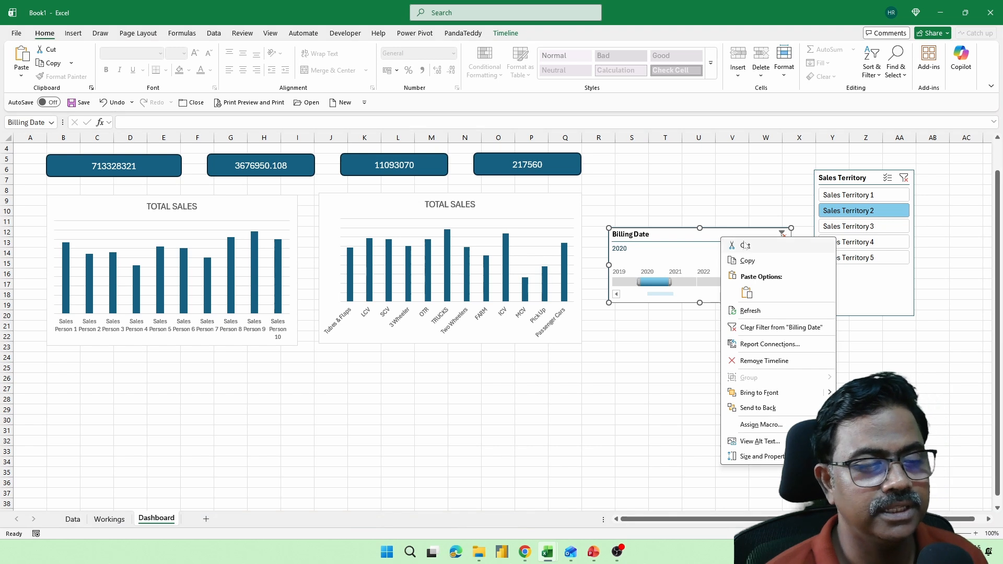
left_click(768, 344)
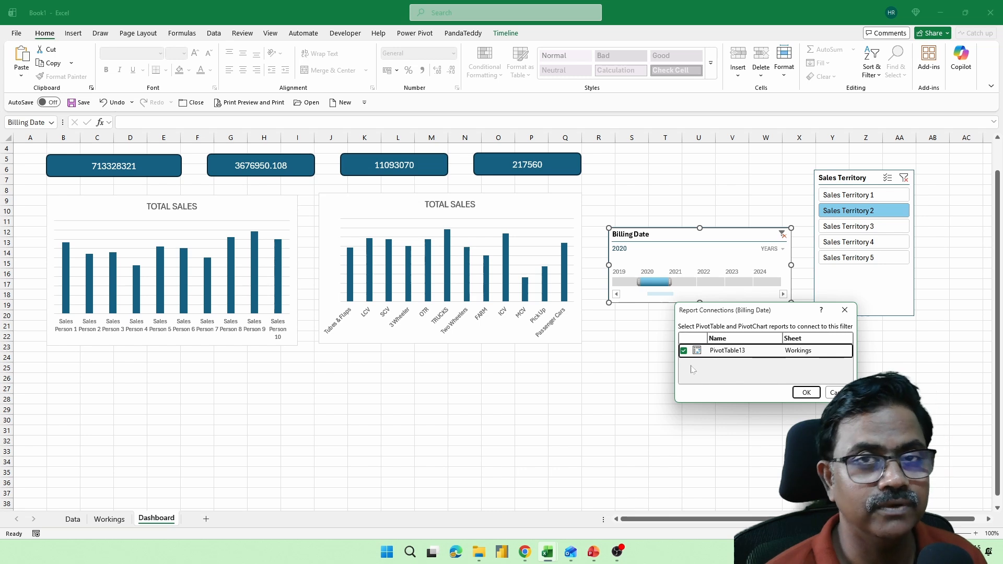
key("Return")
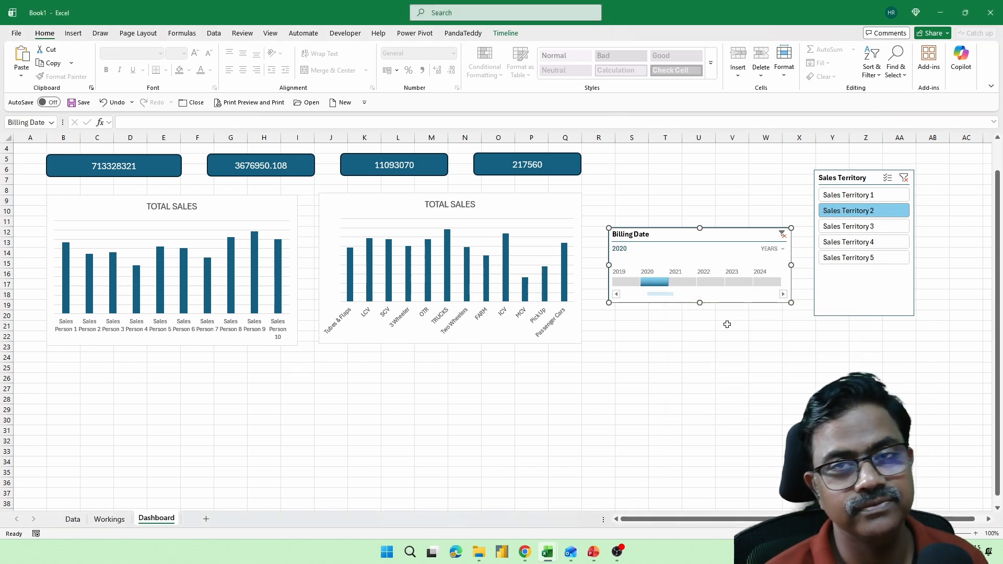
- Clear the filters of the Sales Territory slicer and the Billing Date timeline
left_click(904, 179)
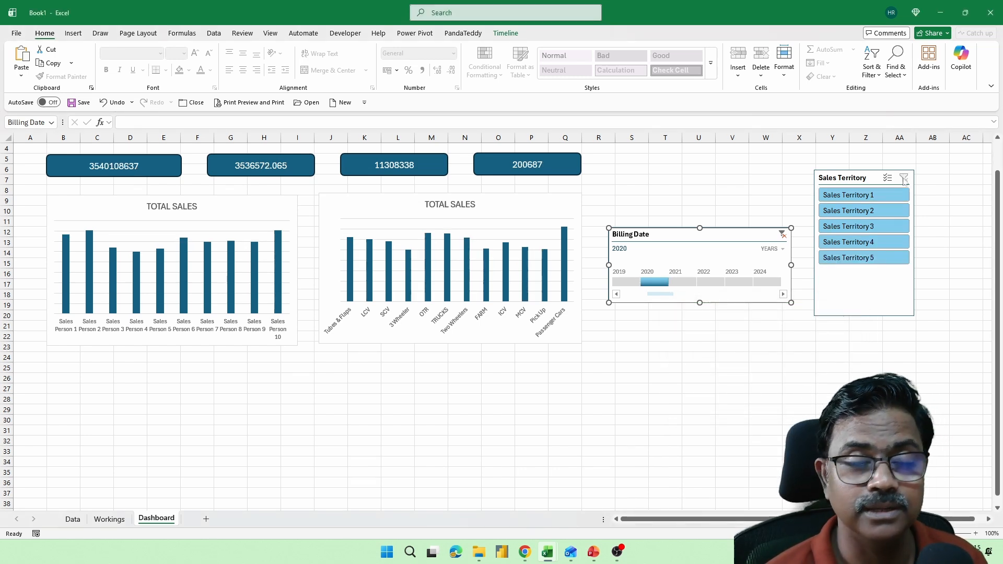
left_click(782, 234)
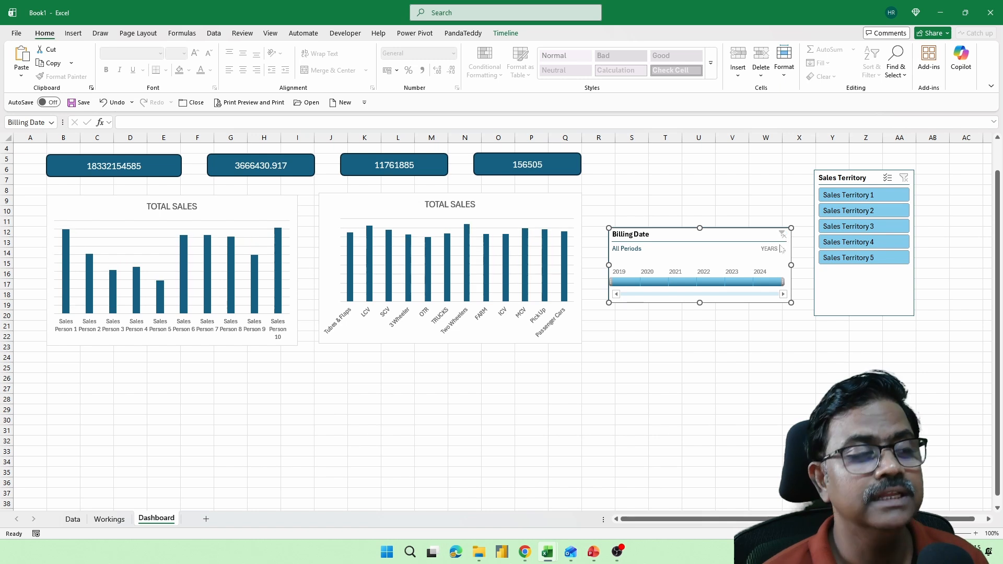